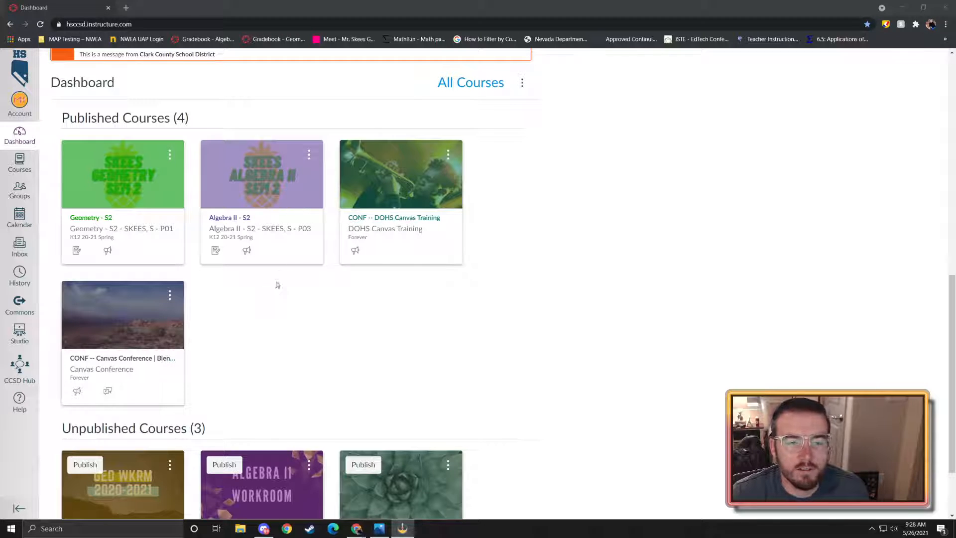
- In Algebra II WKRM's Quizzes, start a new quiz with the New Quizzes engine
scroll(225, 438, "down", 2)
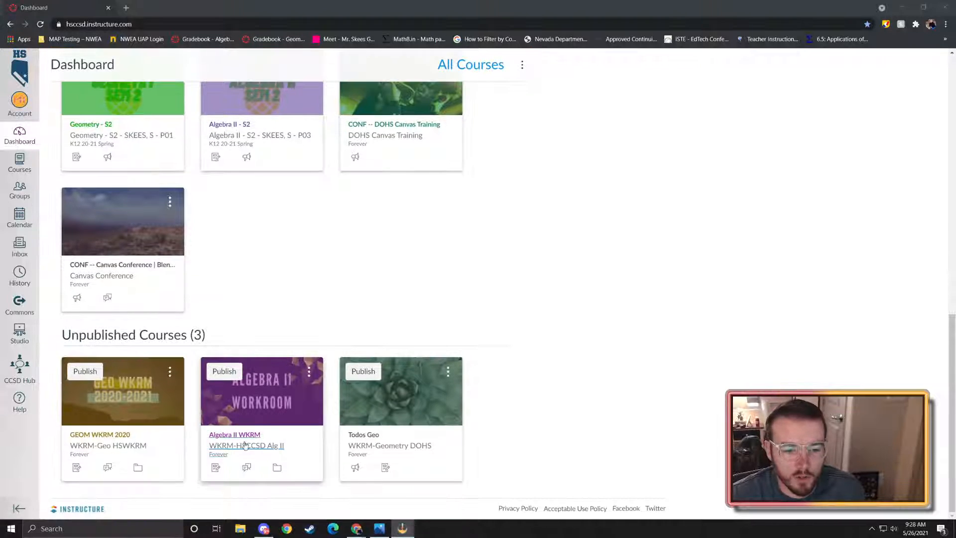
left_click(244, 445)
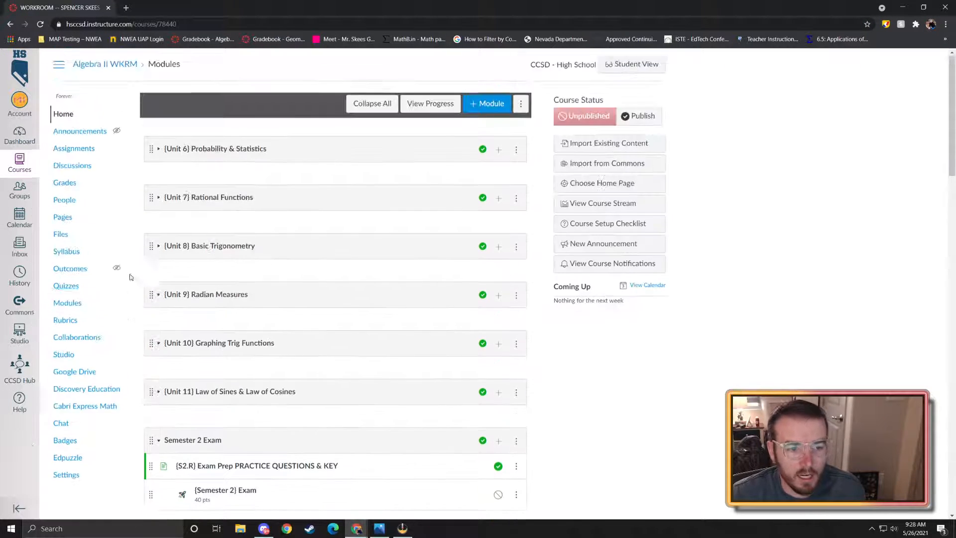
left_click(66, 285)
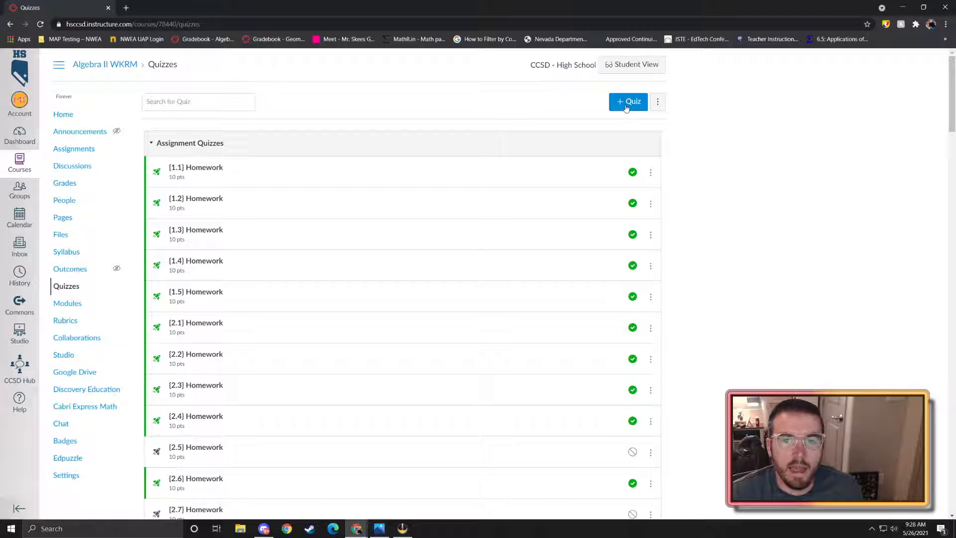
left_click(626, 105)
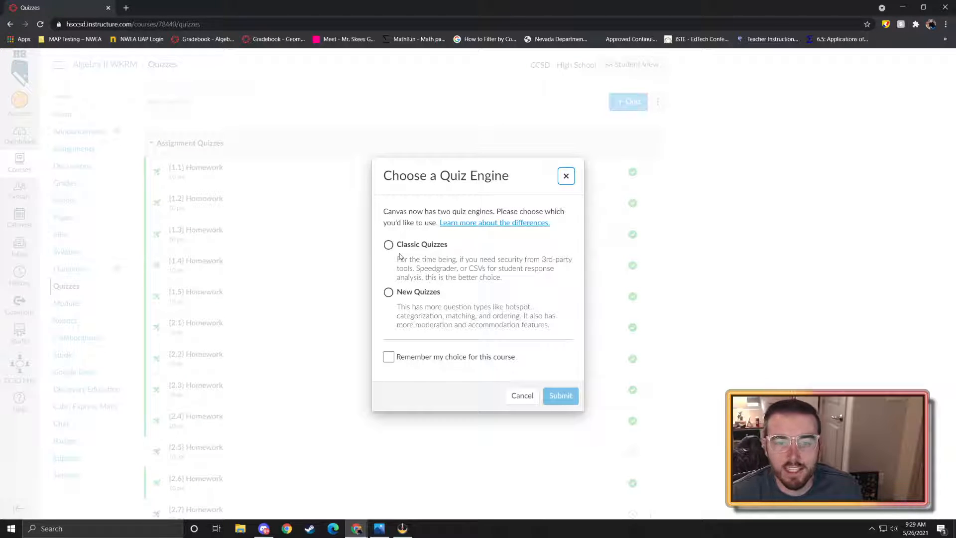
left_click(389, 294)
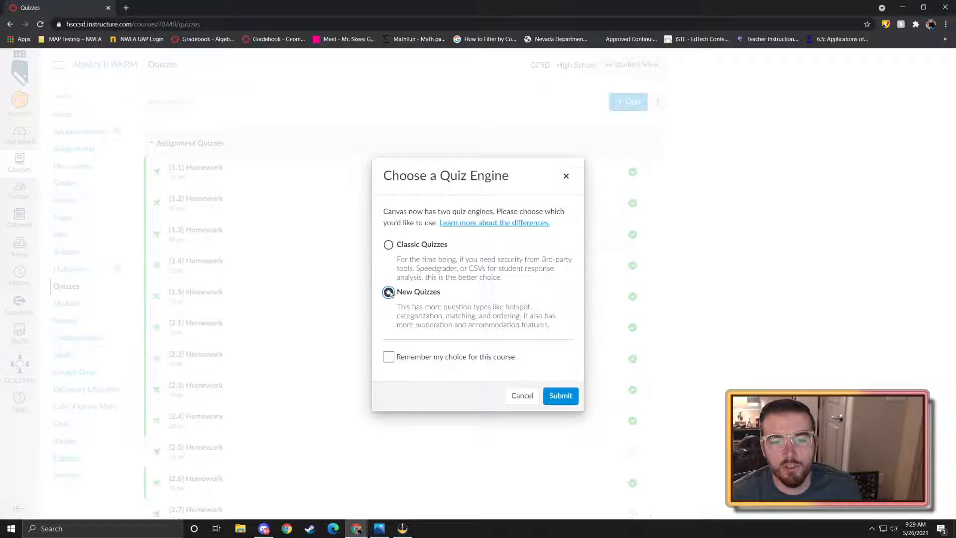
left_click(558, 396)
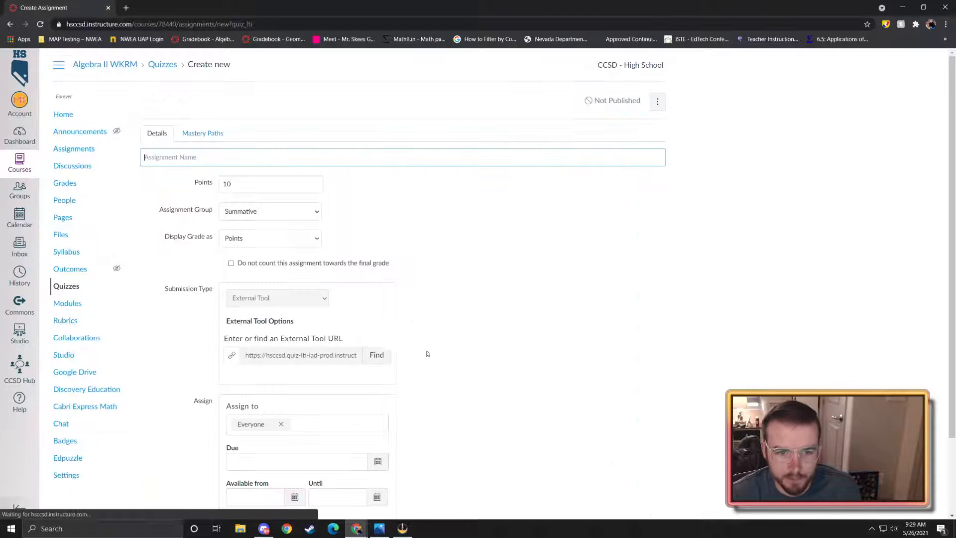
- Title the quiz 'This Is A Title' and file it under the Imported Assignments group
scroll(398, 239, "down", 2)
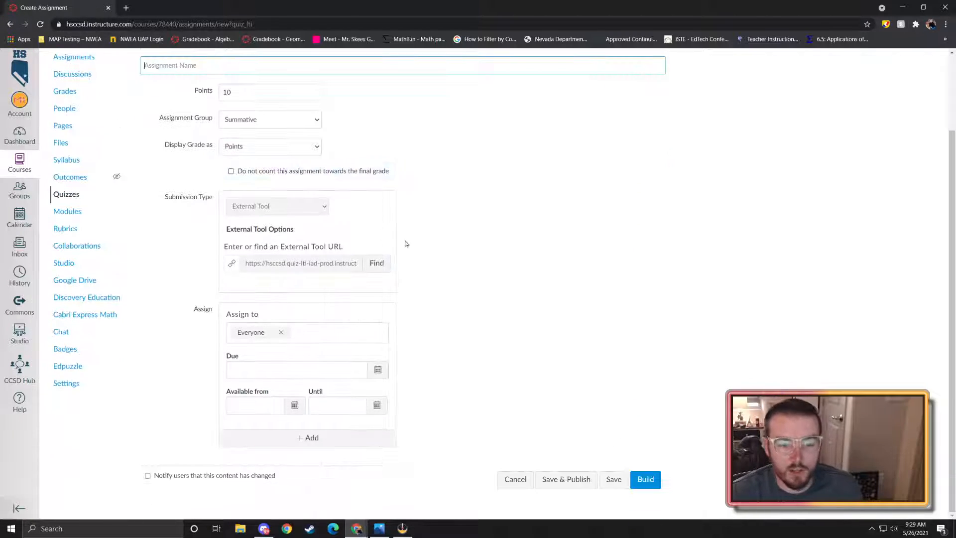
scroll(430, 237, "up", 2)
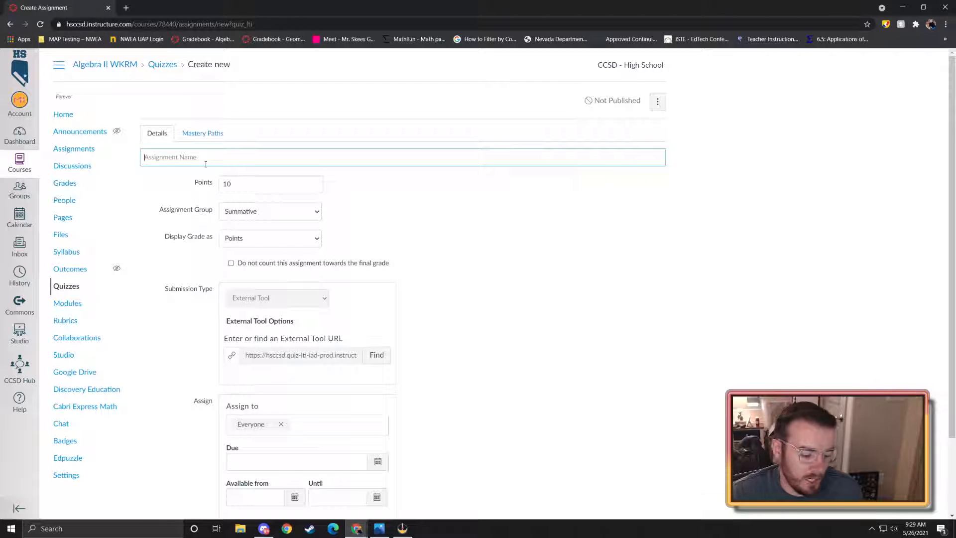
type("This Is A Title")
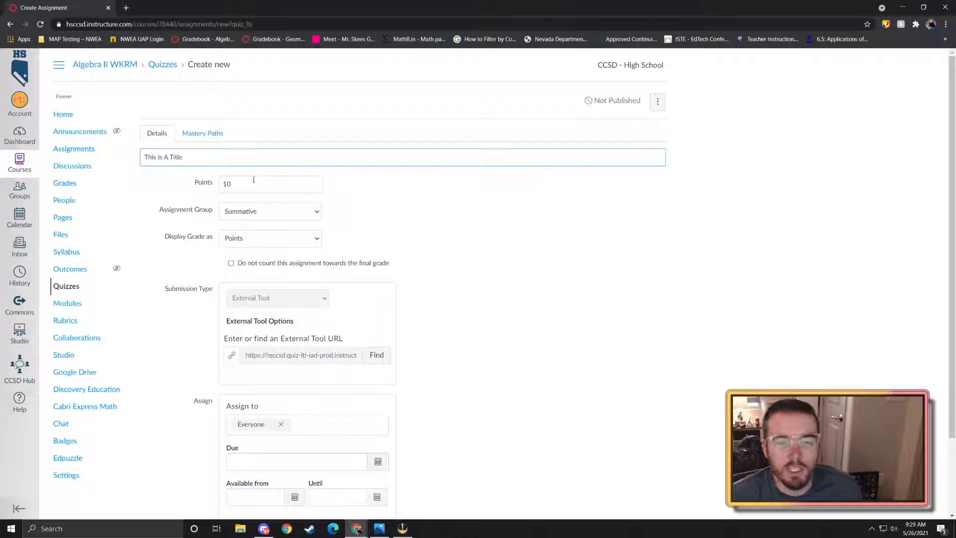
left_click(245, 212)
key("Escape")
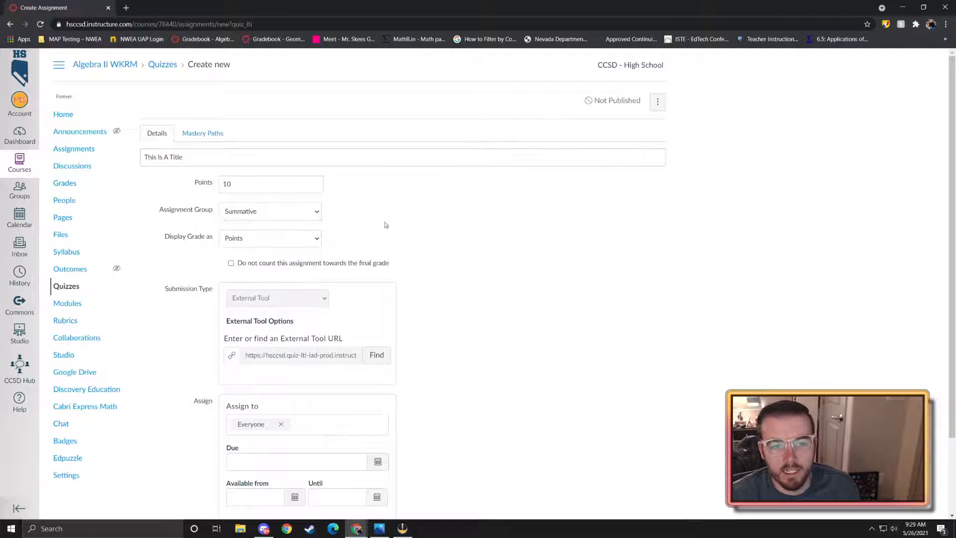
left_click(278, 238)
left_click(245, 272)
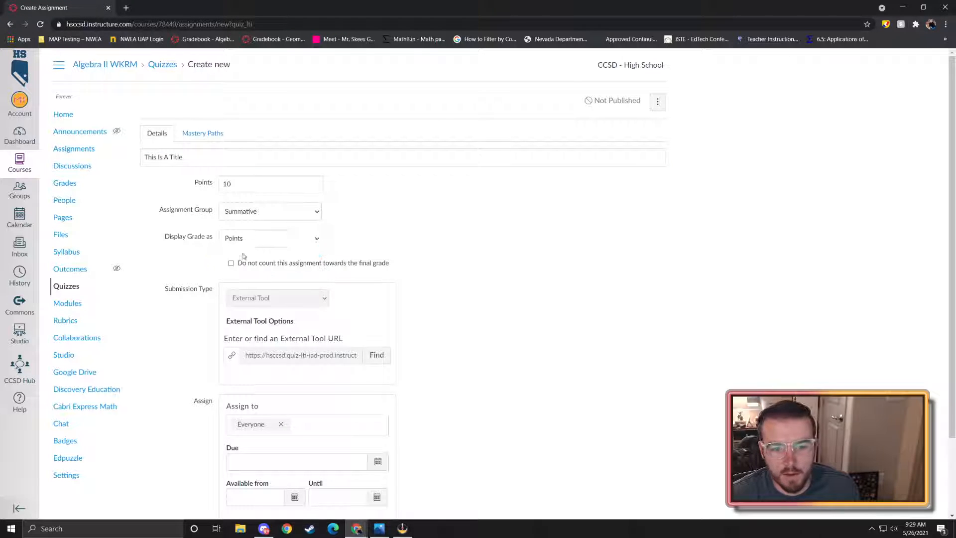
left_click(249, 211)
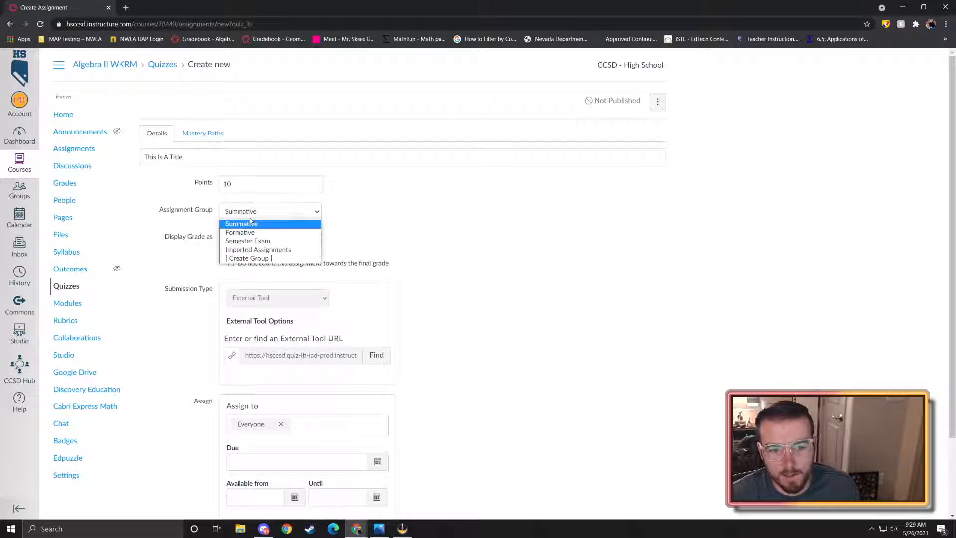
left_click(245, 249)
- Remove Everyone from the quiz's assignees
scroll(375, 246, "down", 1)
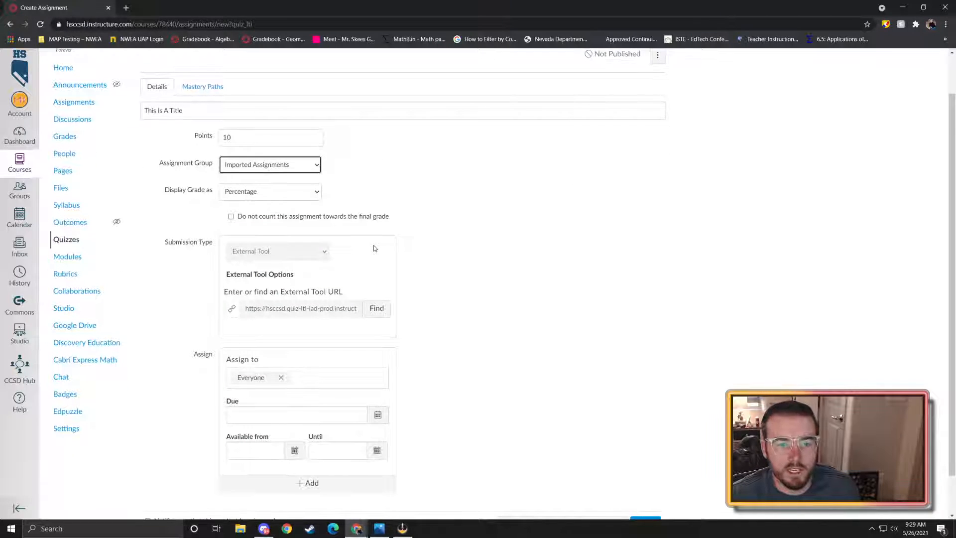
scroll(373, 245, "down", 1)
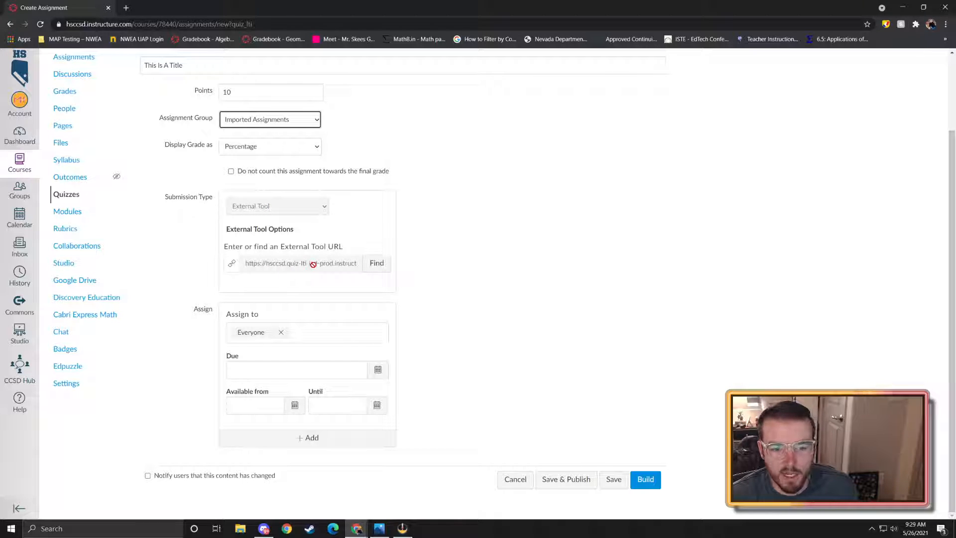
left_click(281, 332)
- Try 'Period' as an assignee, abandon it, and glance at the due date calendar
left_click(462, 340)
left_click(241, 335)
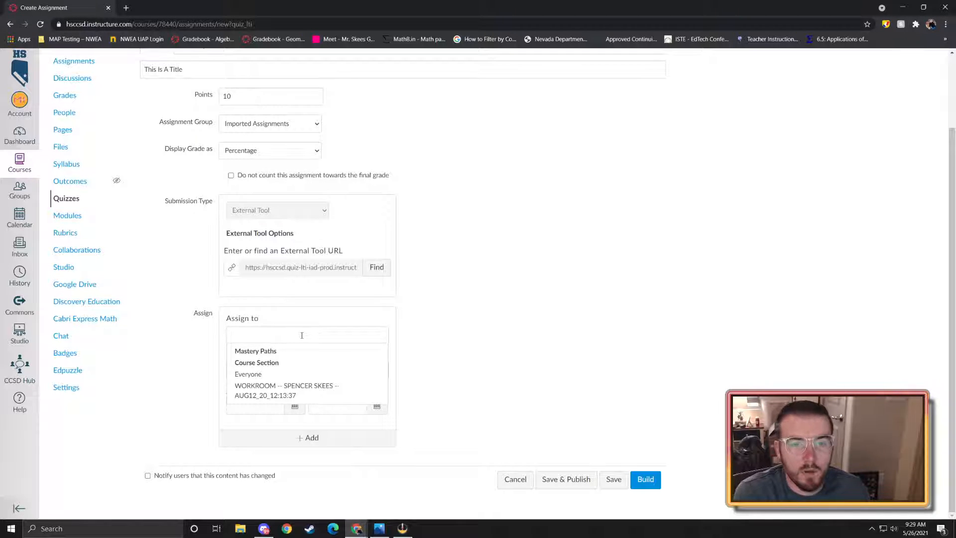
type("Period")
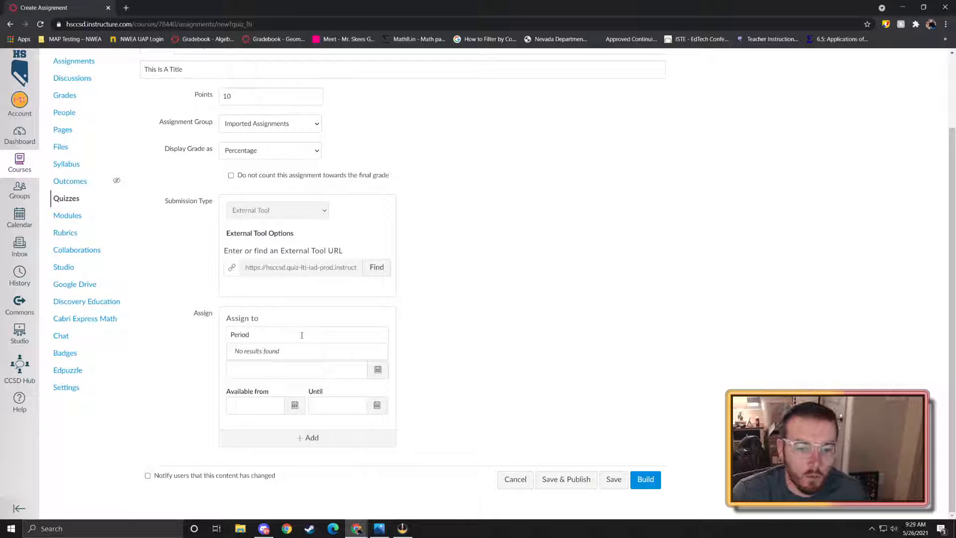
left_click(420, 348)
left_click(378, 369)
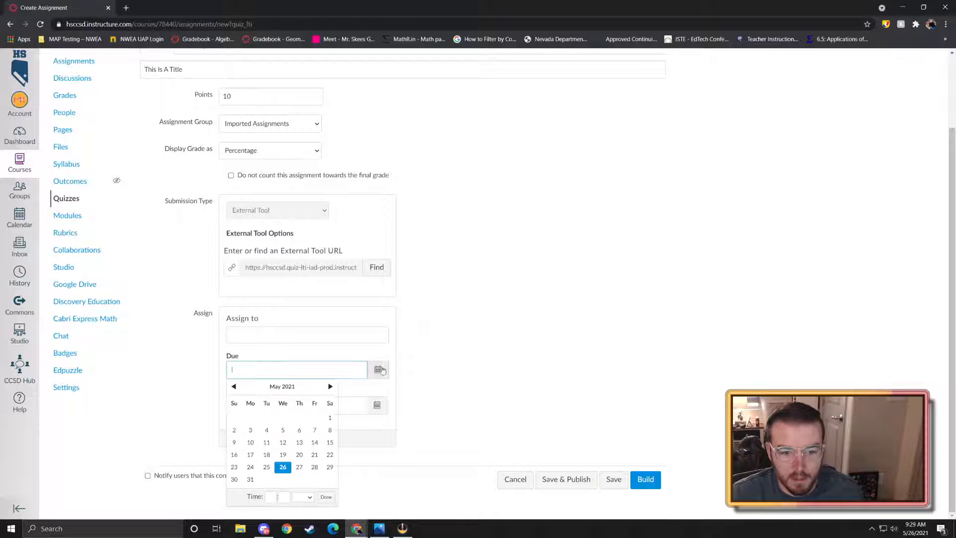
left_click(394, 404)
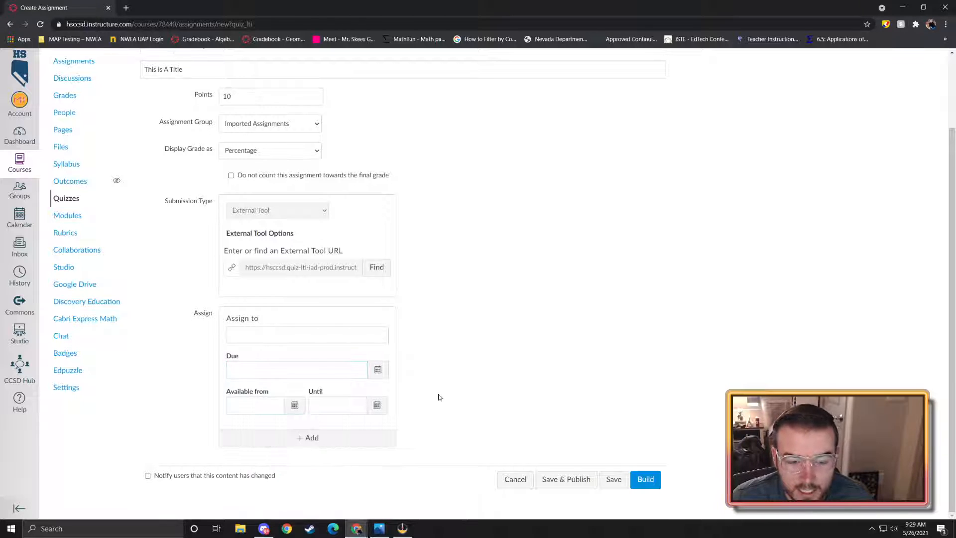
- Add two more assignment entries with 'period 2' and 'Speciffi' typed as assignees
left_click(329, 437)
scroll(309, 428, "down", 2)
type("period")
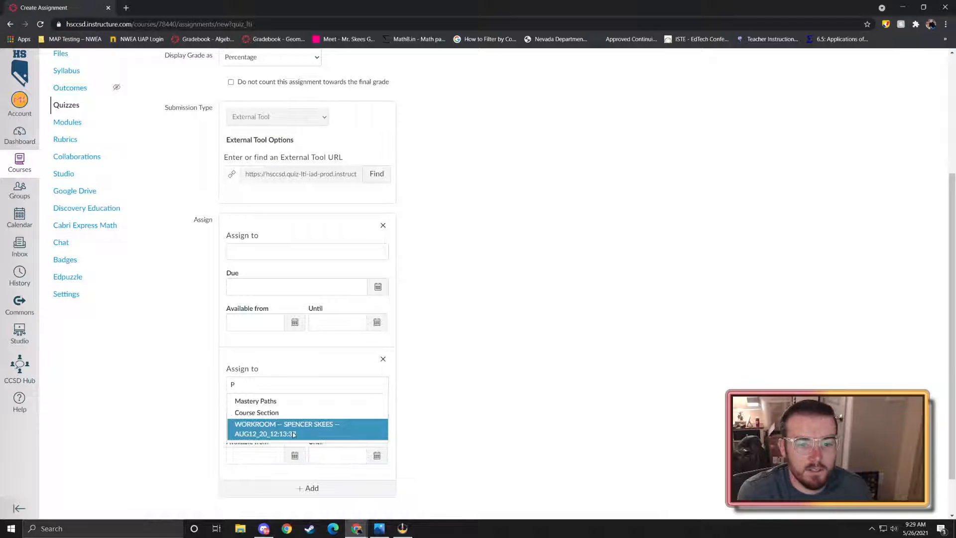
type(" 2")
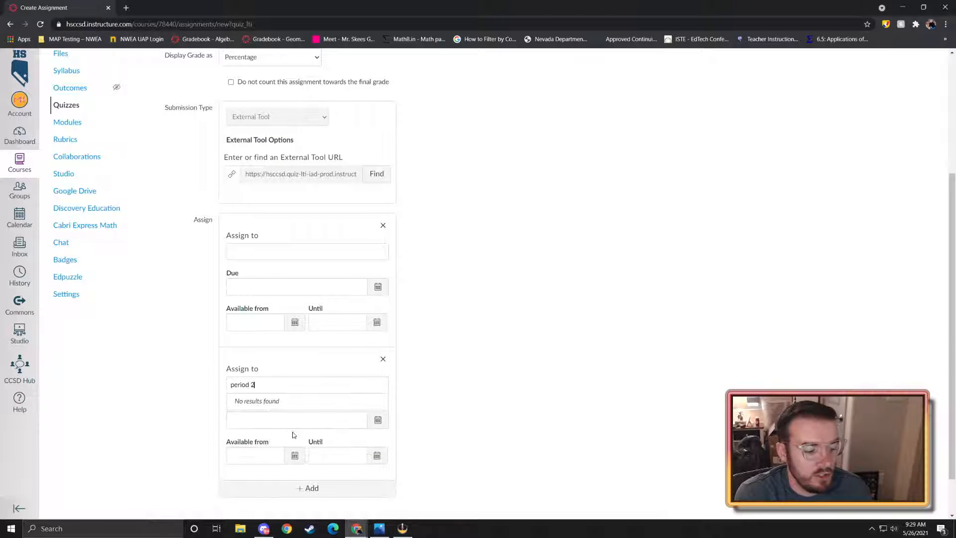
left_click(322, 489)
scroll(314, 463, "down", 3)
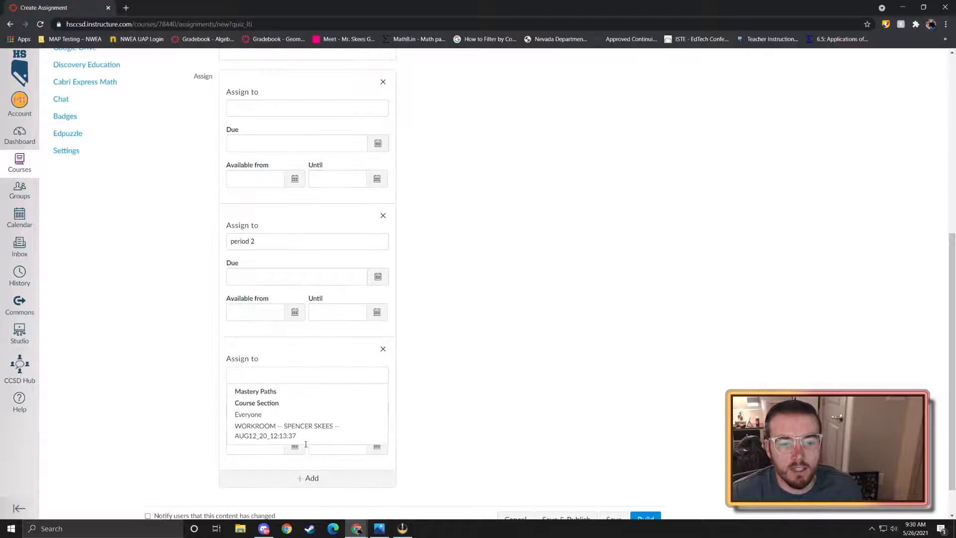
type("Specif")
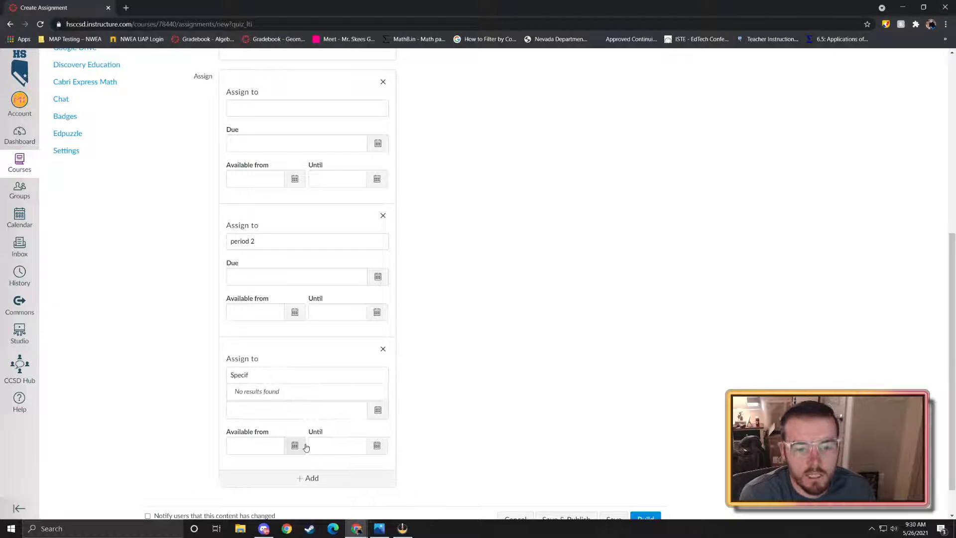
type("fic")
left_click(489, 267)
scroll(353, 250, "up", 2)
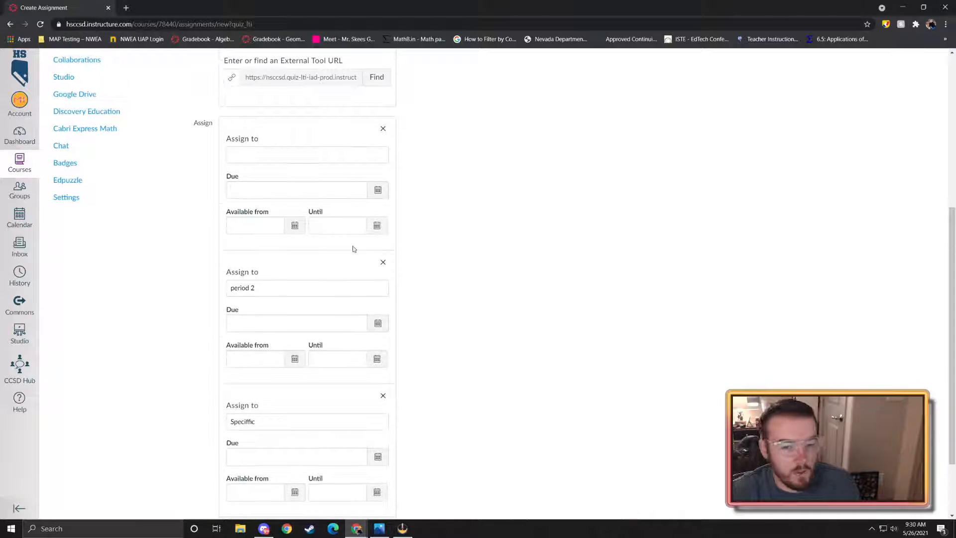
scroll(300, 278, "up", 2)
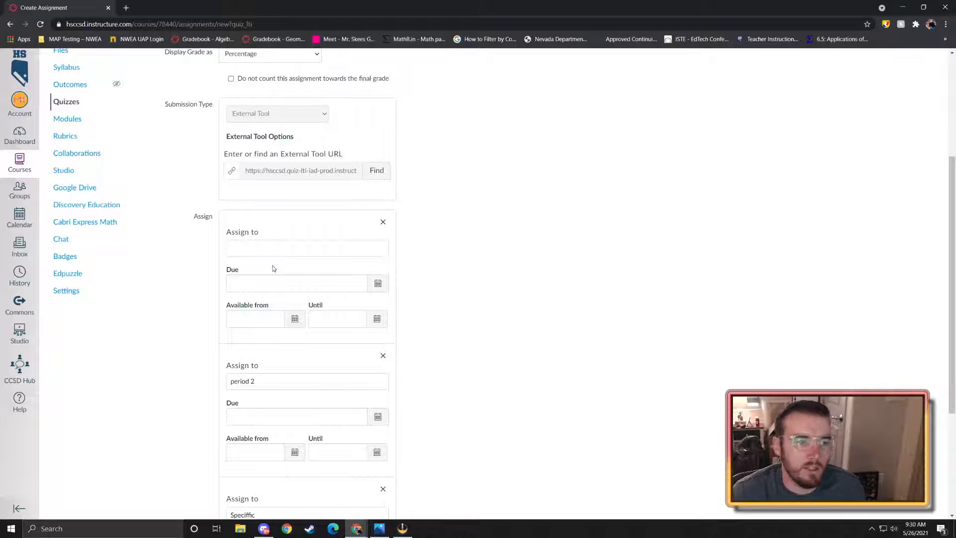
- Delete the empty and 'period 2' assignment entries and erase the misspelled assignee text
left_click(383, 223)
left_click(384, 223)
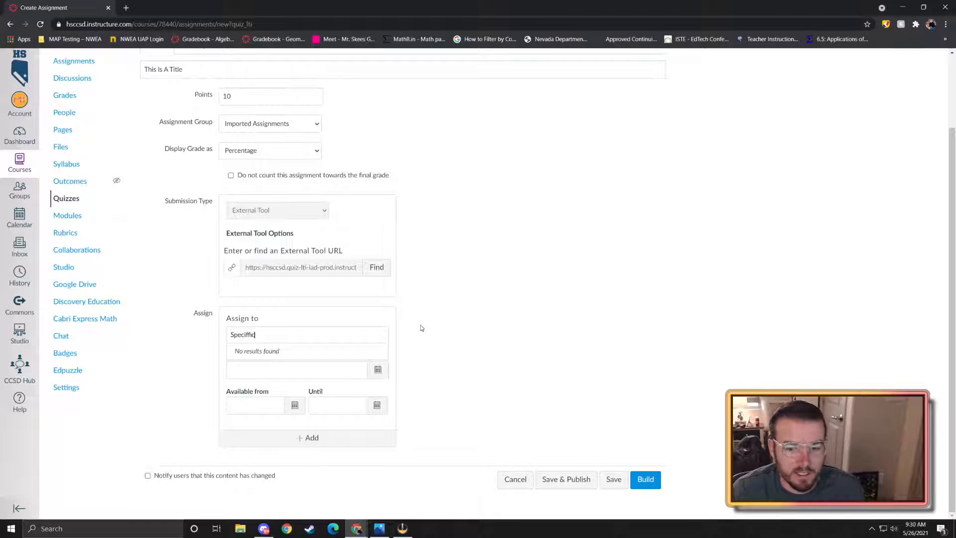
left_click_drag(277, 334, 193, 340)
key("BackSpace")
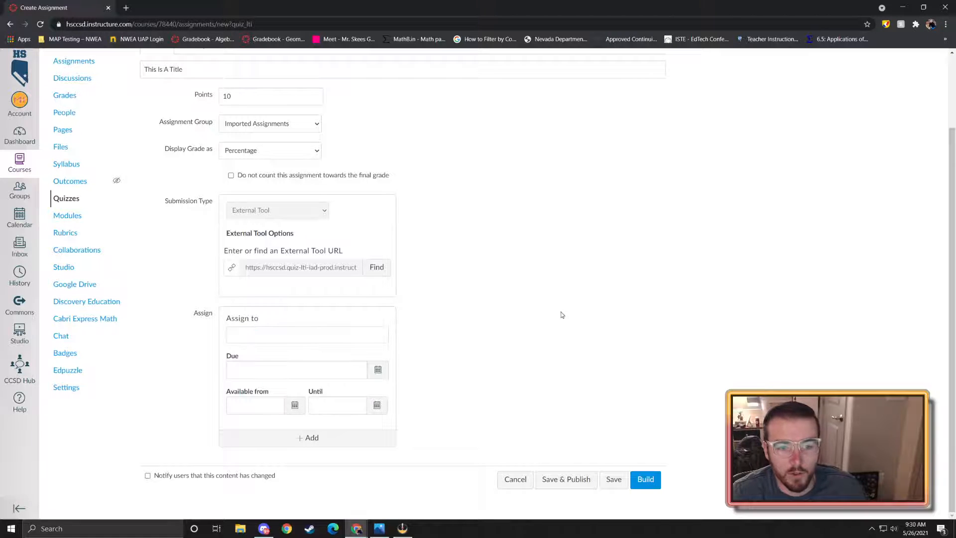
scroll(516, 313, "up", 2)
scroll(517, 314, "down", 2)
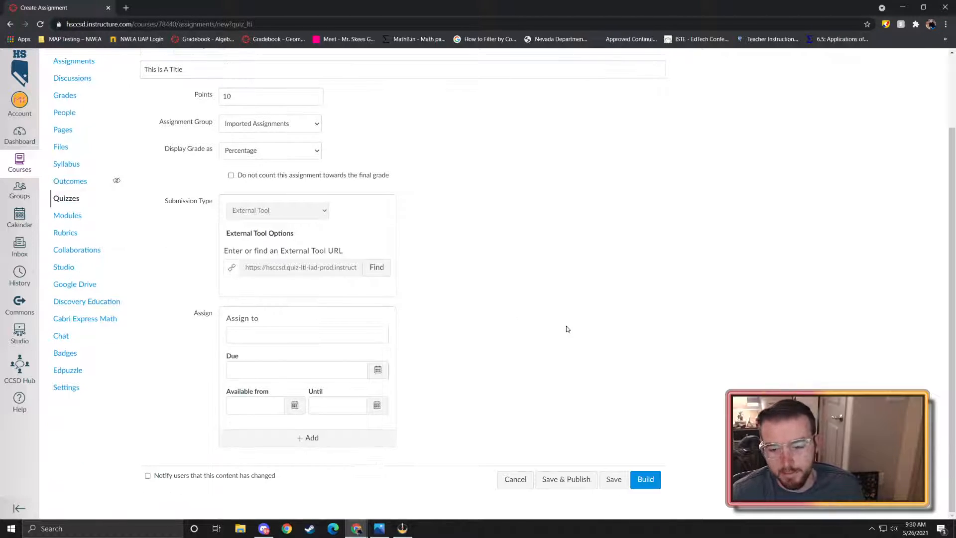
- Assign the quiz to the course section, save, and open the quiz builder
left_click(649, 484)
left_click(520, 334)
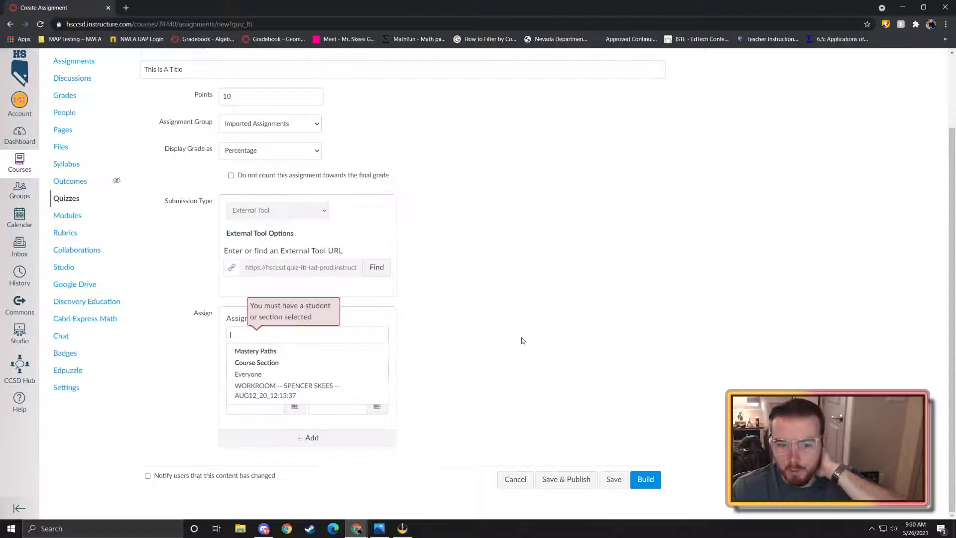
left_click(282, 390)
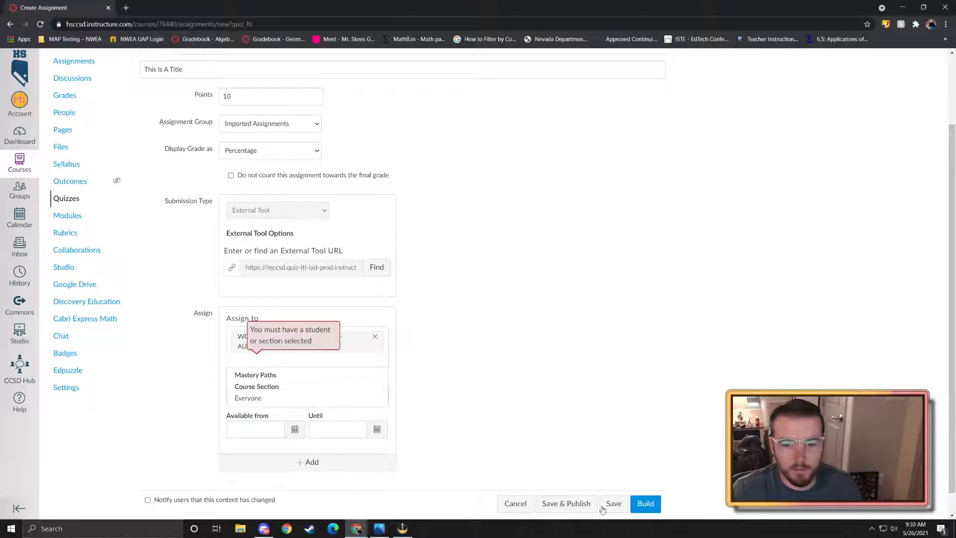
left_click(647, 504)
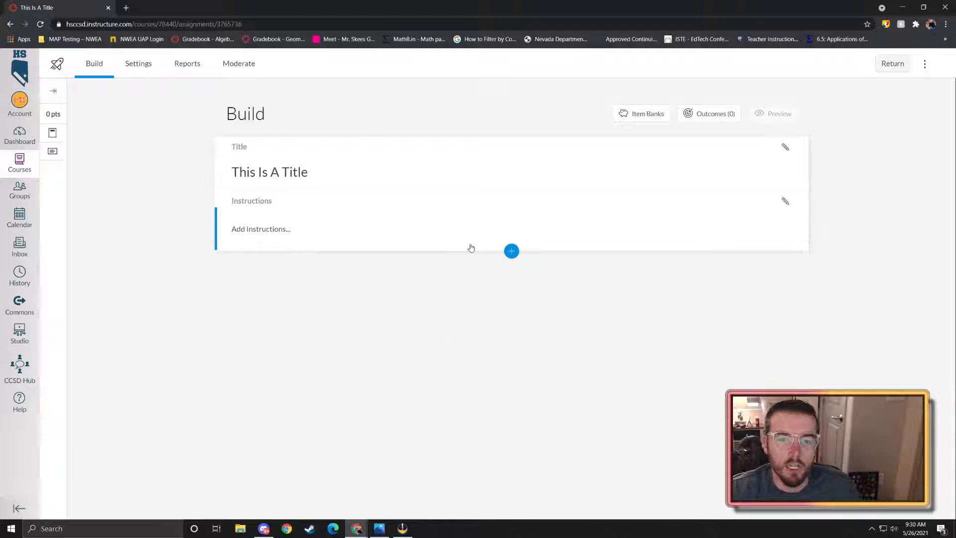
left_click(313, 185)
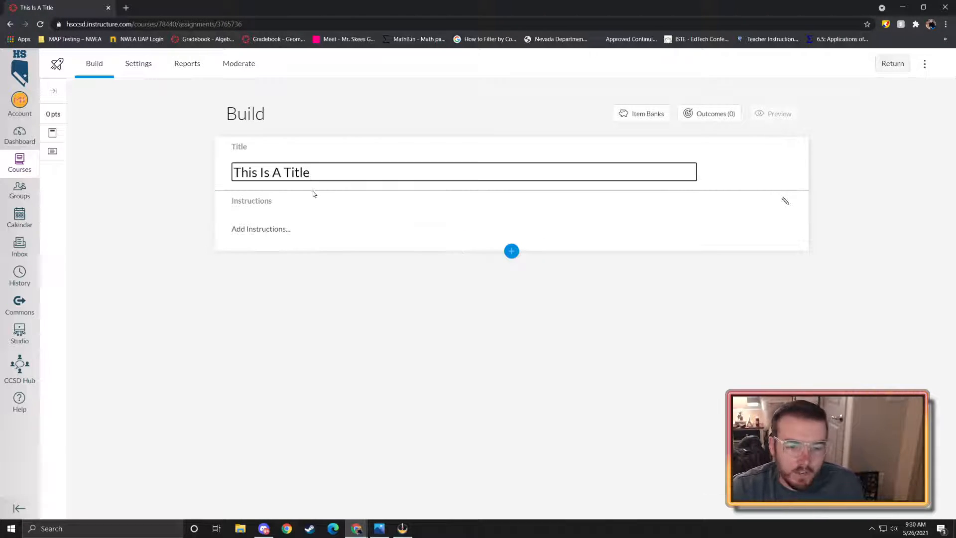
left_click(293, 230)
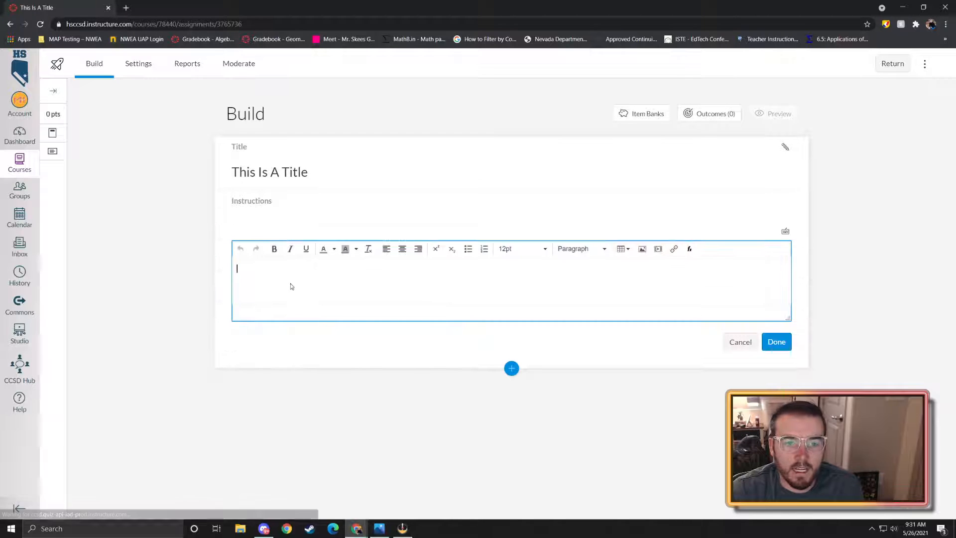
type("l;askjflsakjfd")
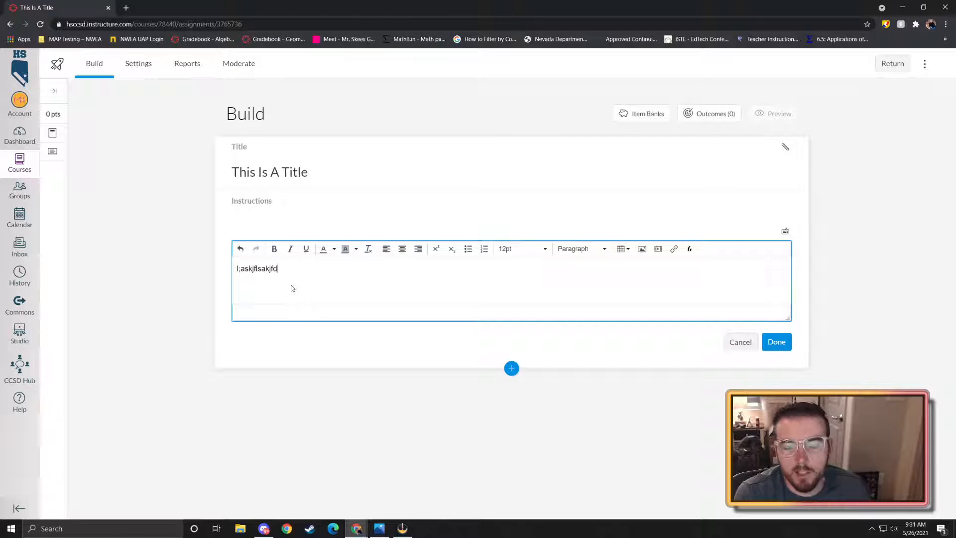
left_click(740, 340)
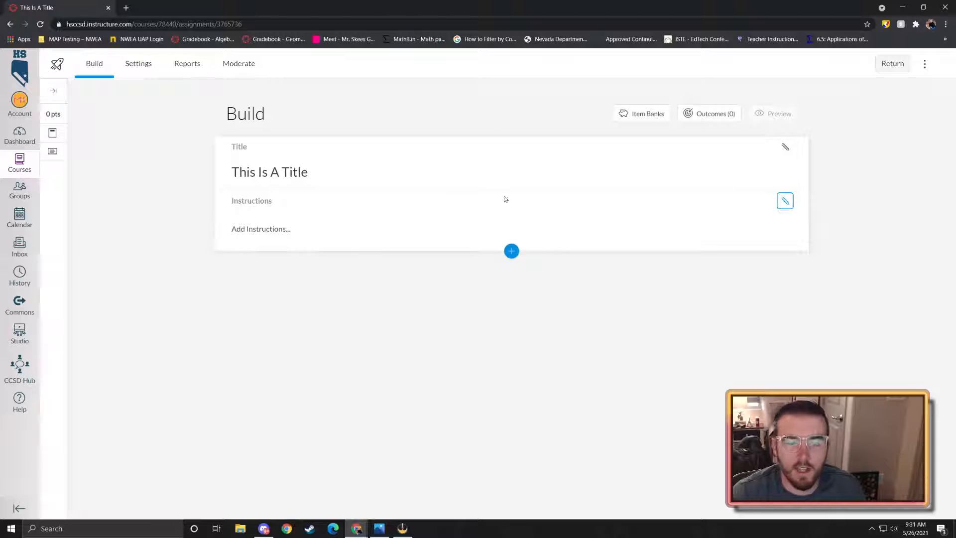
left_click(511, 251)
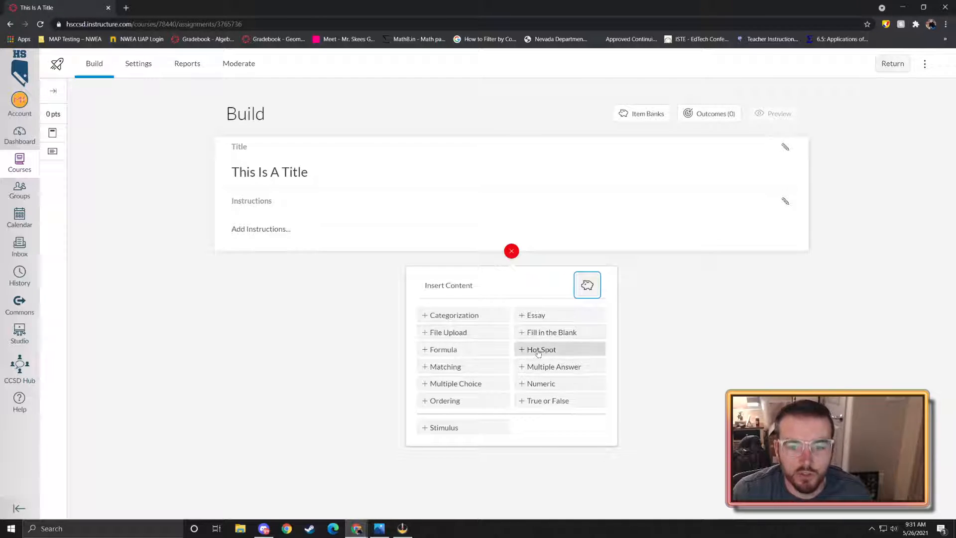
left_click(548, 332)
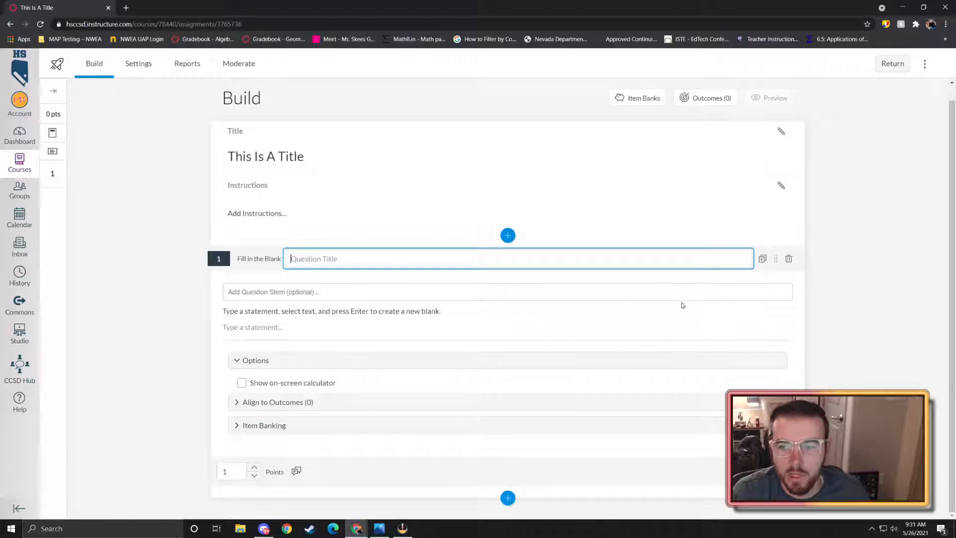
left_click(789, 259)
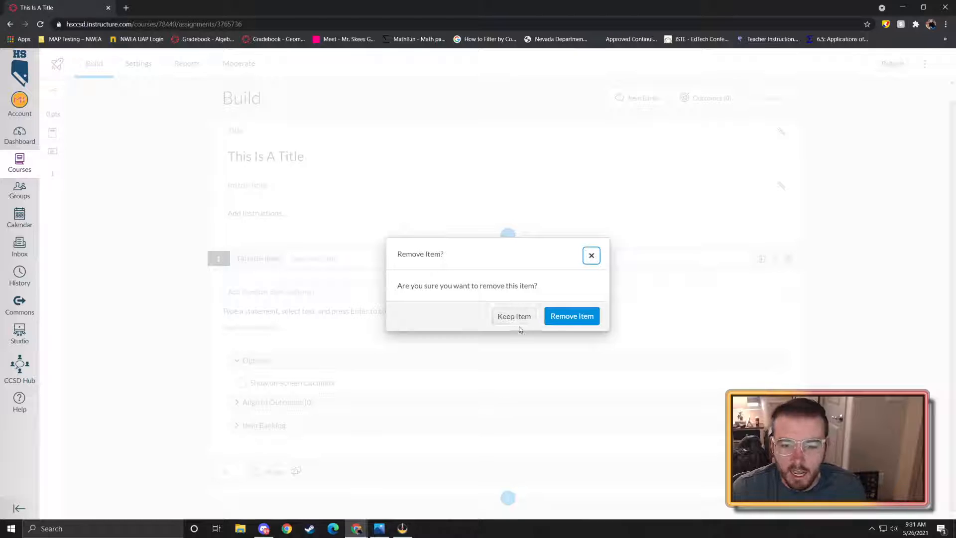
left_click(559, 324)
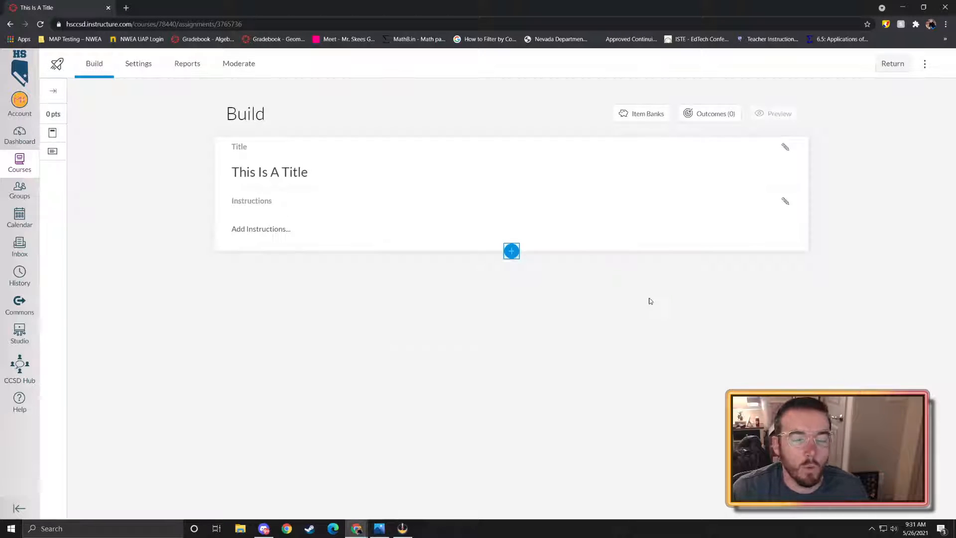
- Open Manage Item Banks from the builder's menu and scroll through the Banks list
left_click(925, 68)
left_click(885, 107)
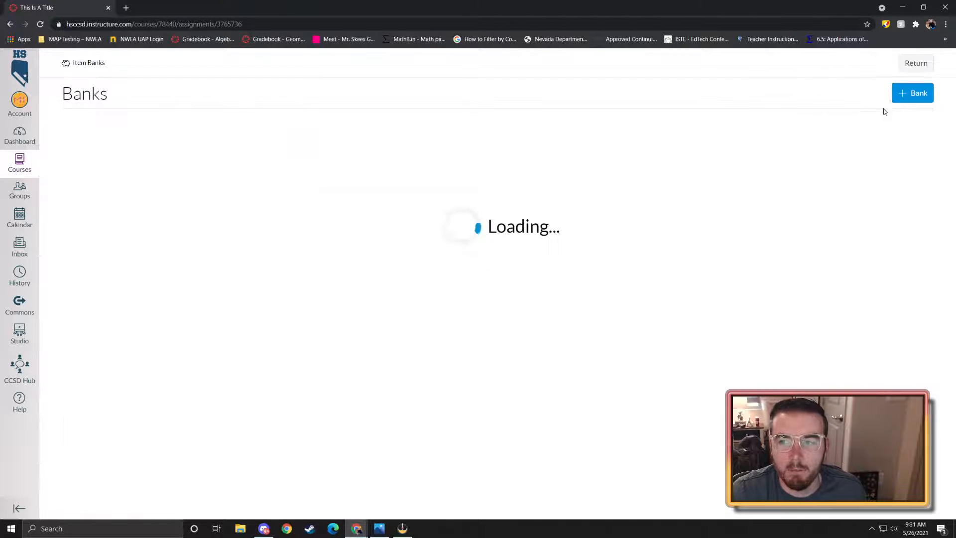
scroll(399, 275, "down", 18)
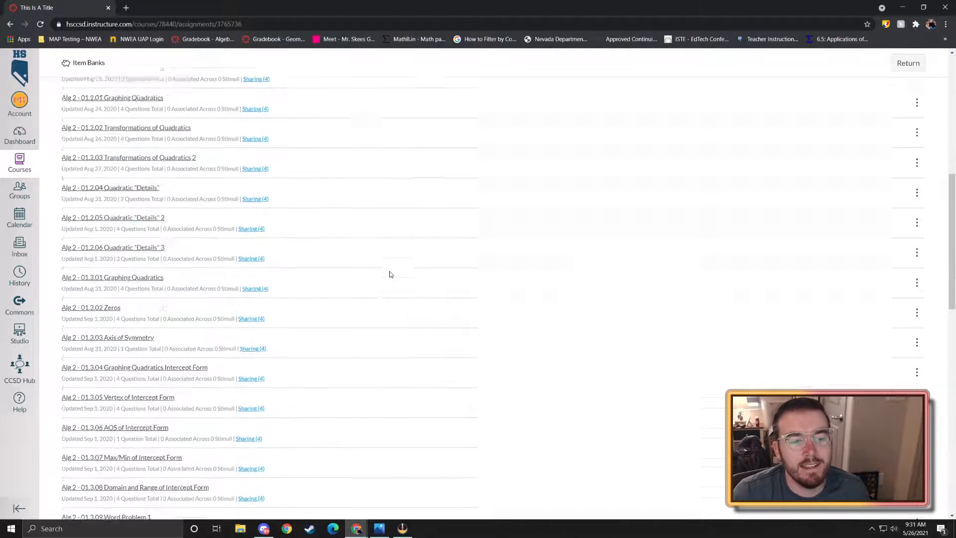
scroll(390, 275, "down", 6)
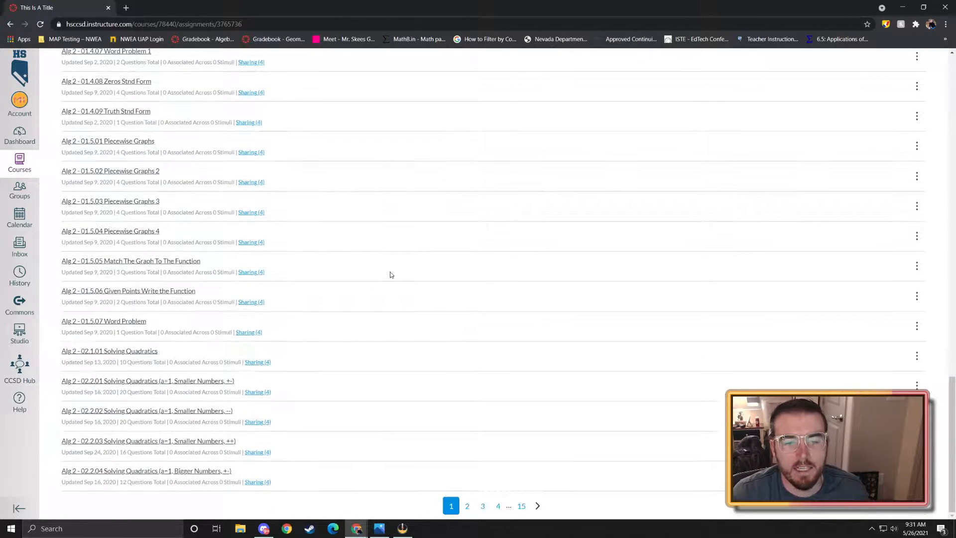
scroll(391, 275, "up", 8)
scroll(391, 278, "up", 10)
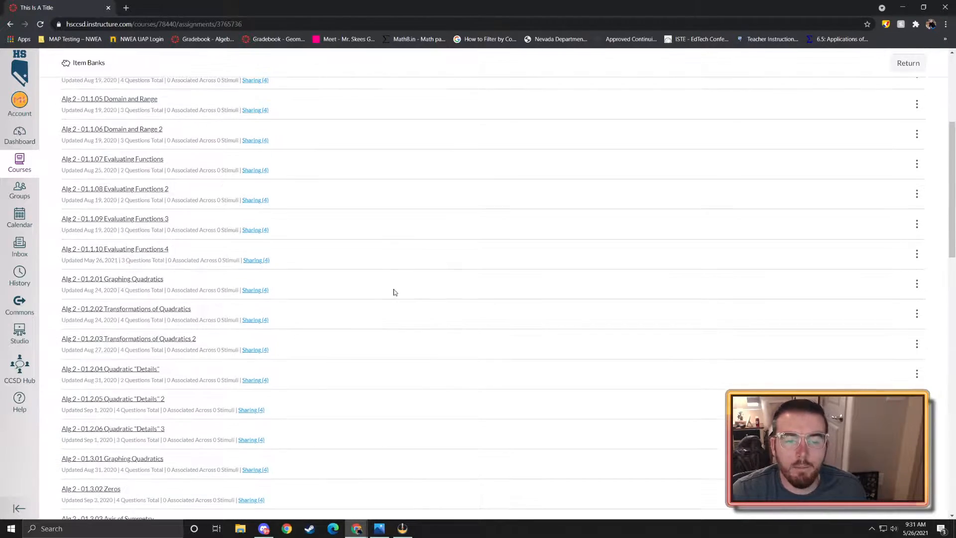
scroll(394, 287, "down", 12)
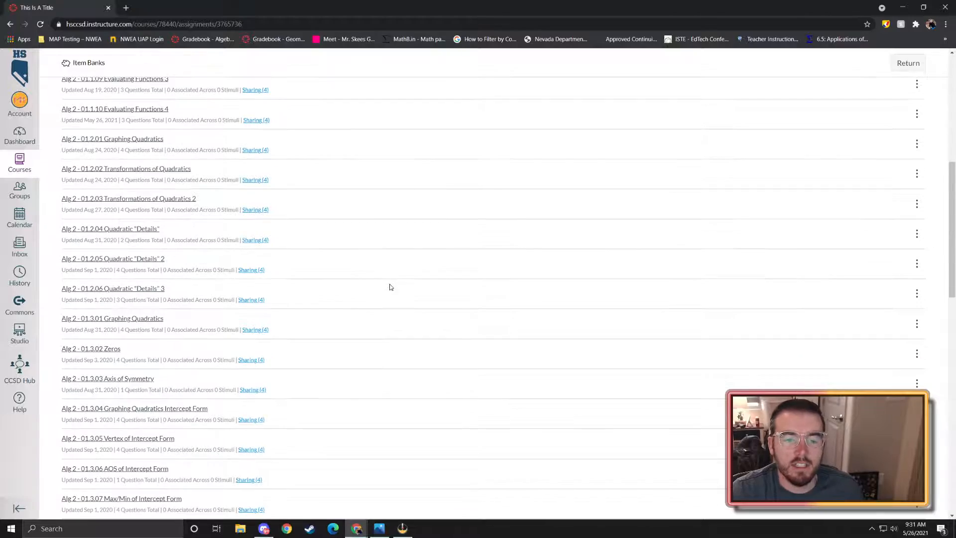
scroll(392, 286, "down", 3)
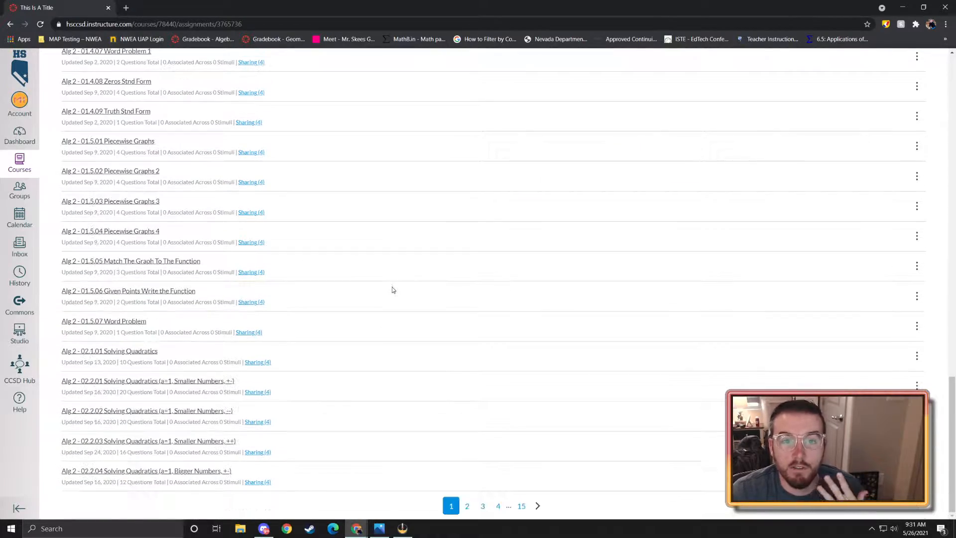
scroll(409, 310, "up", 10)
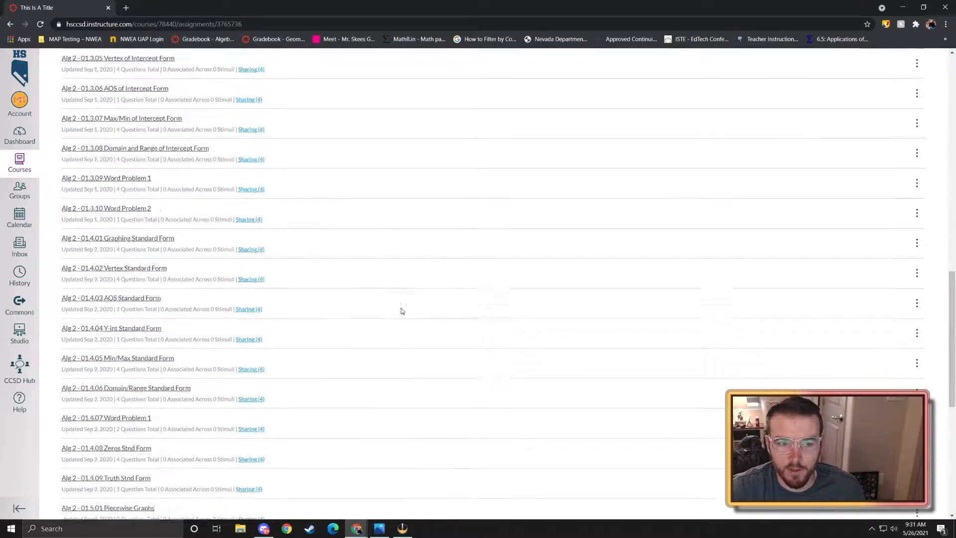
scroll(443, 270, "down", 10)
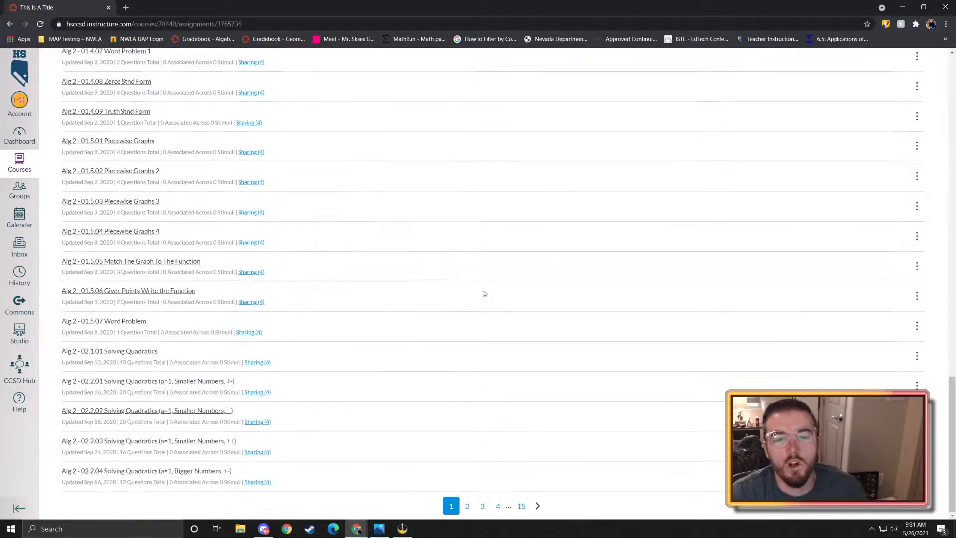
scroll(478, 398, "up", 5)
scroll(479, 329, "up", 10)
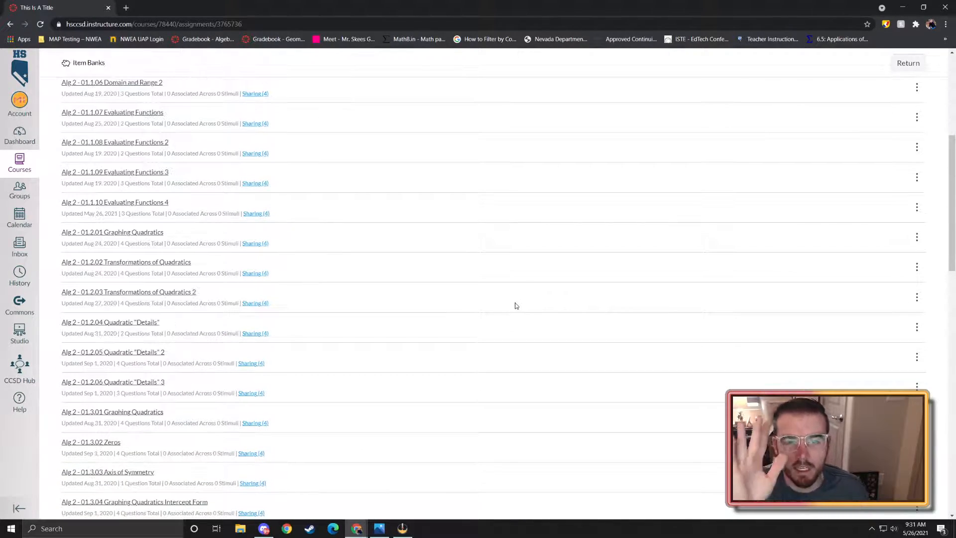
scroll(517, 304, "up", 6)
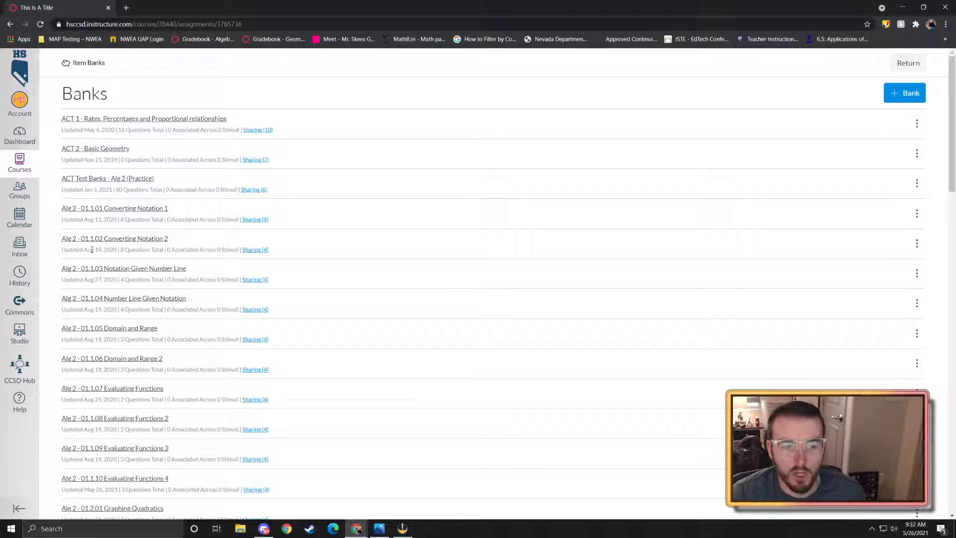
scroll(120, 272, "down", 4)
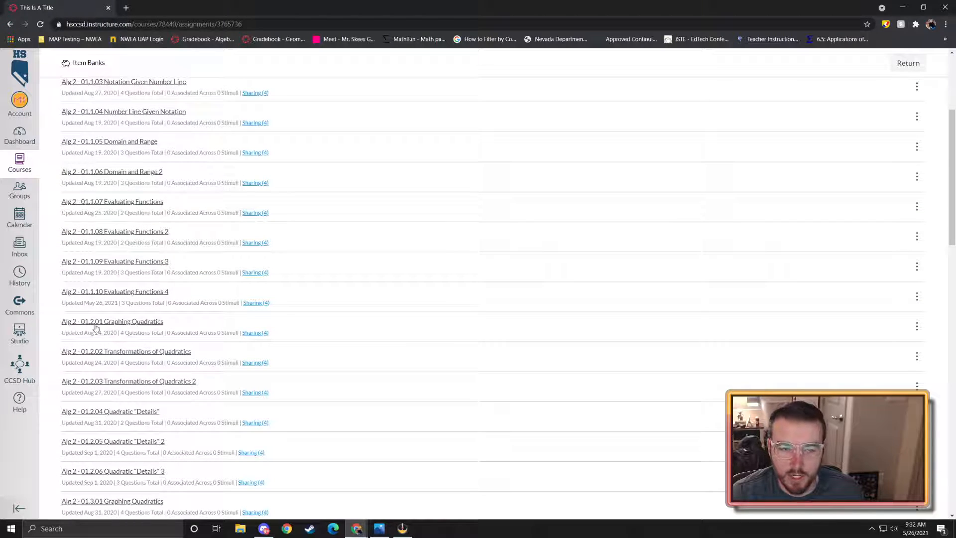
scroll(105, 323, "down", 2)
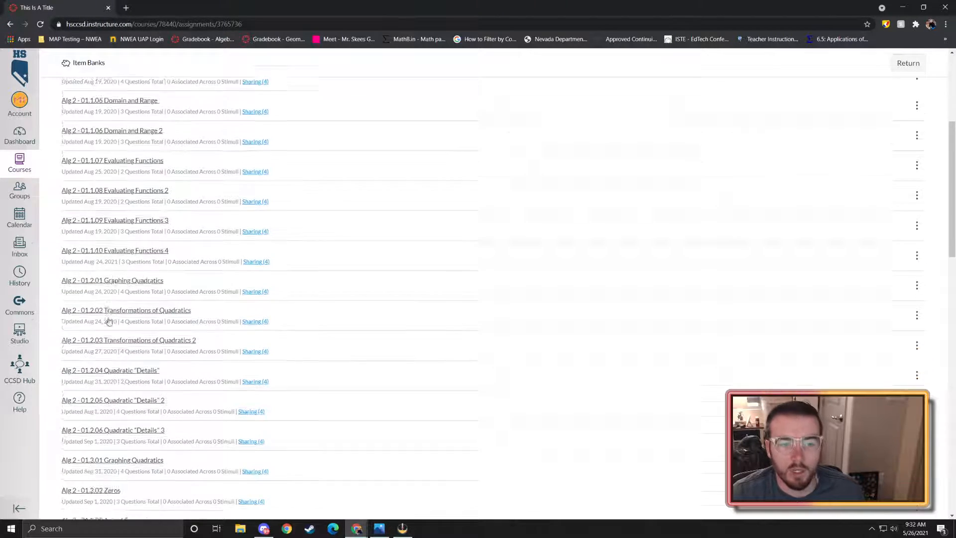
scroll(174, 347, "up", 5)
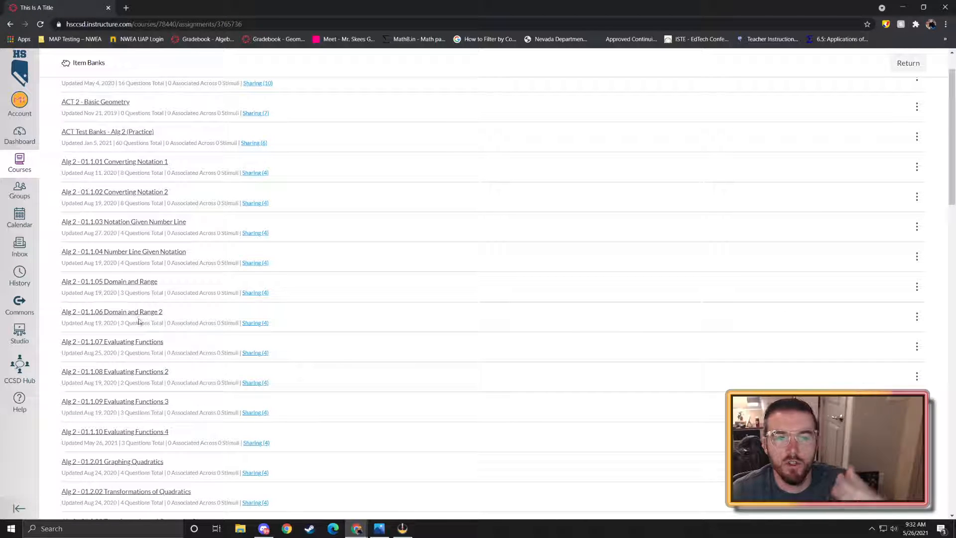
scroll(153, 319, "up", 2)
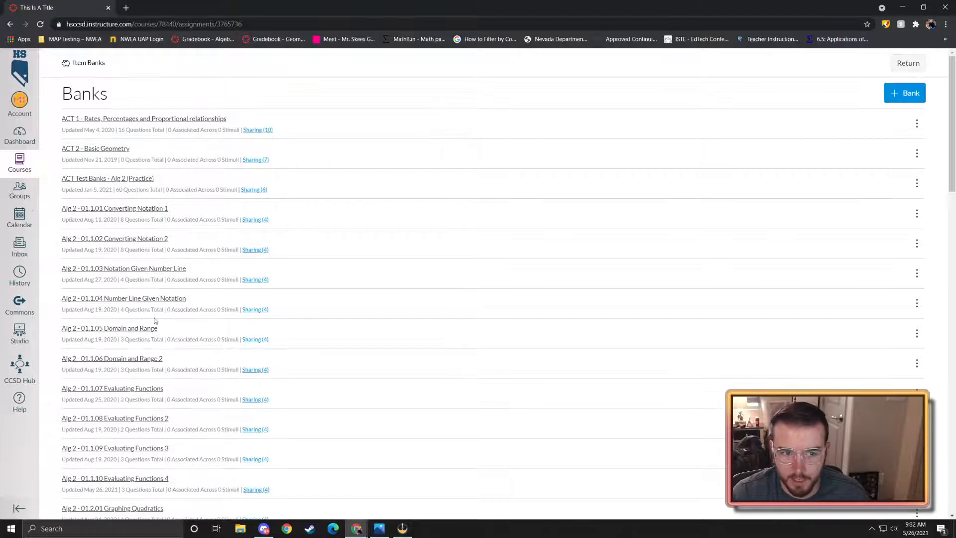
- Create a new item bank named 'zzzzzzzz'
left_click(905, 102)
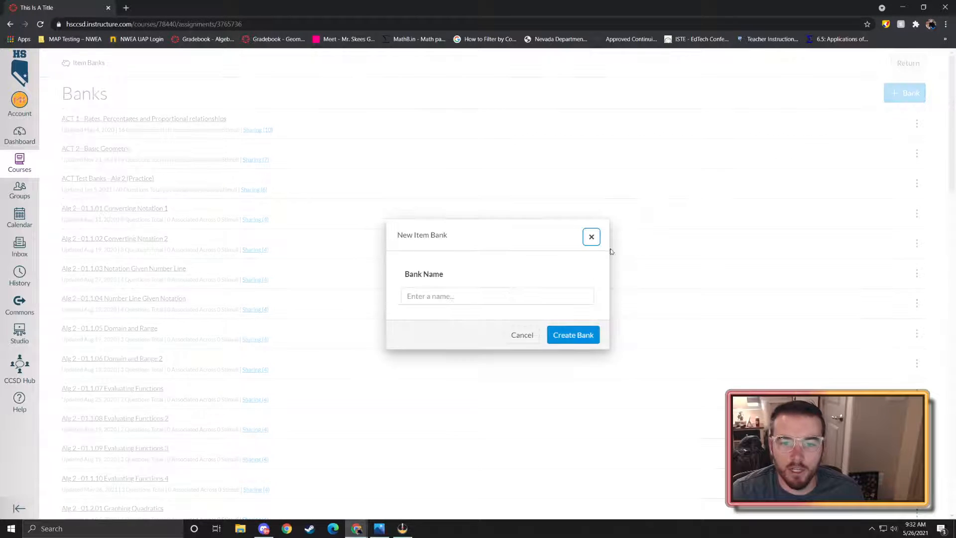
left_click(510, 297)
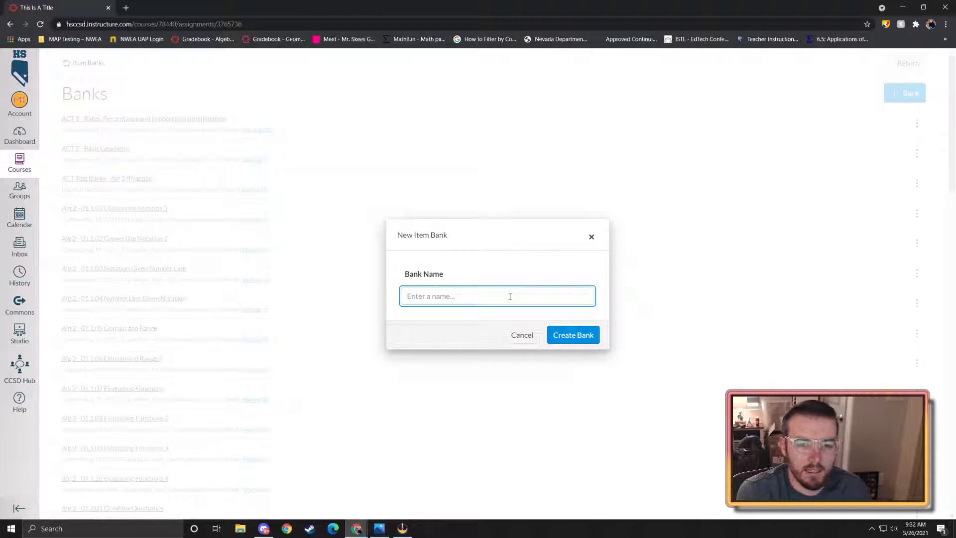
type("zzzzzzzz")
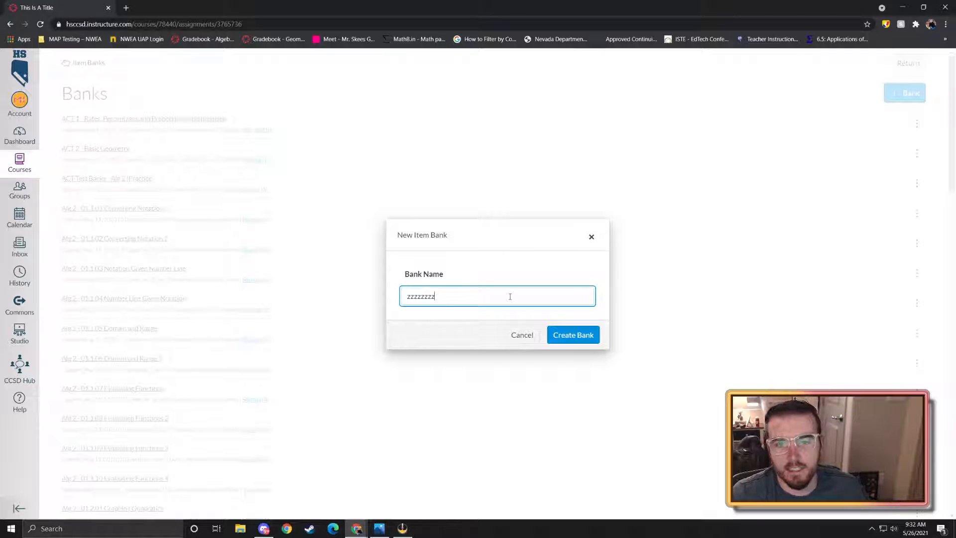
left_click(570, 335)
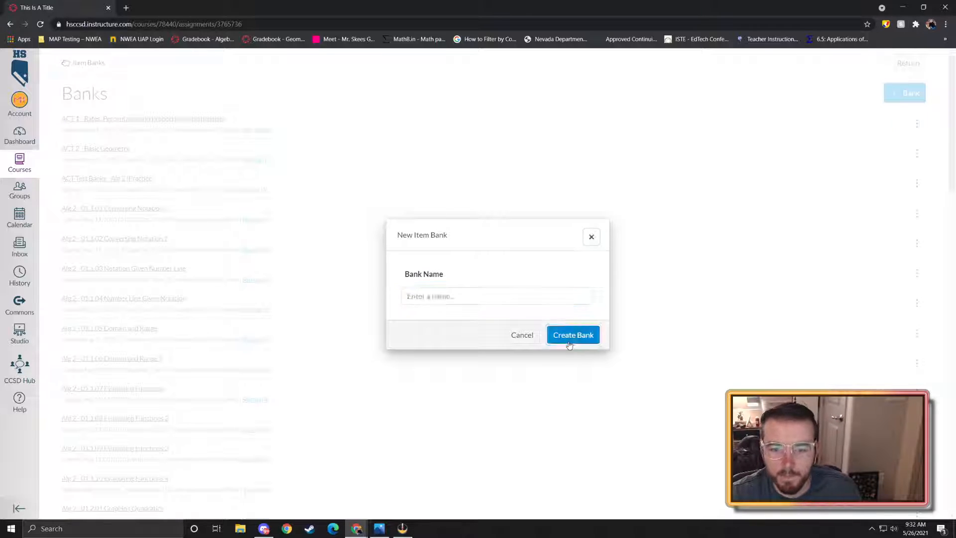
- Open the zzzzzzzz bank from the last page of the Item Banks list
scroll(561, 271, "down", 15)
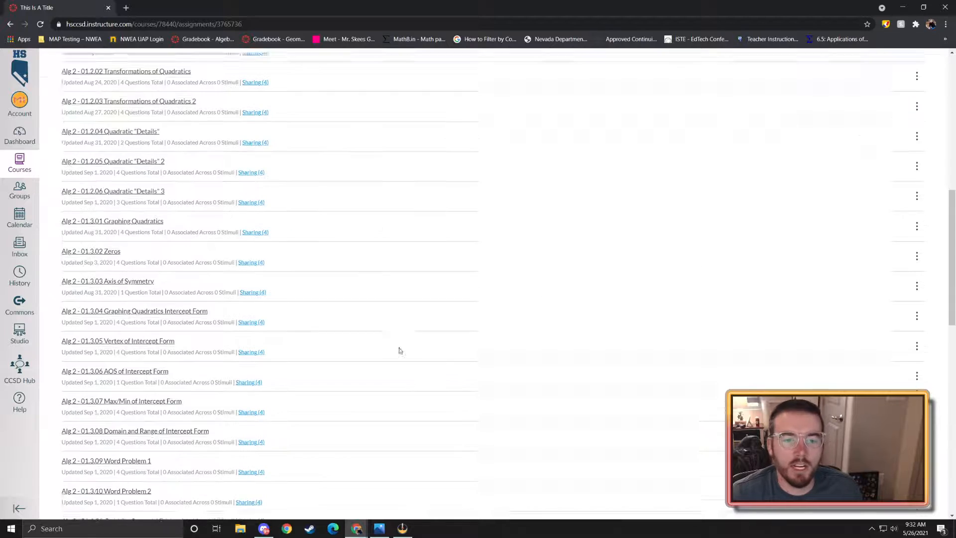
left_click(521, 506)
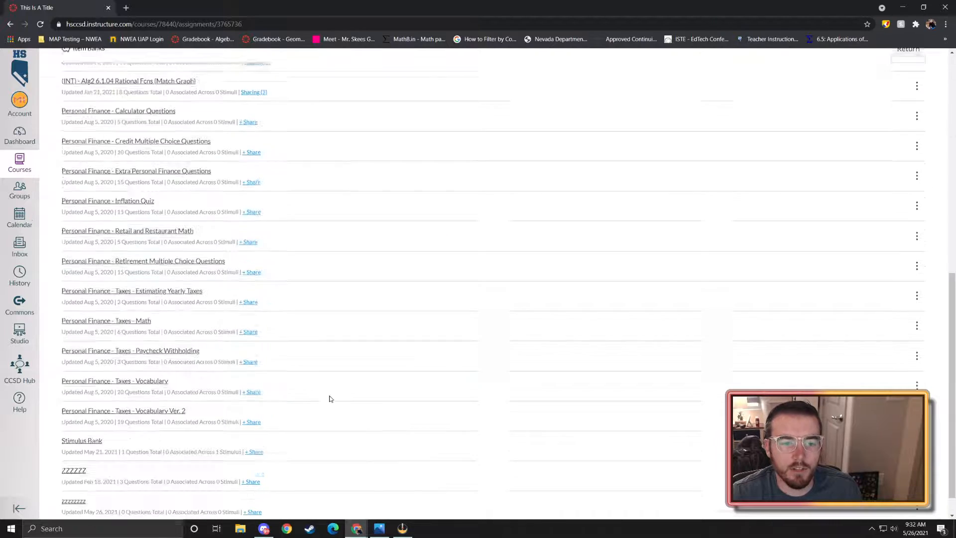
left_click(82, 471)
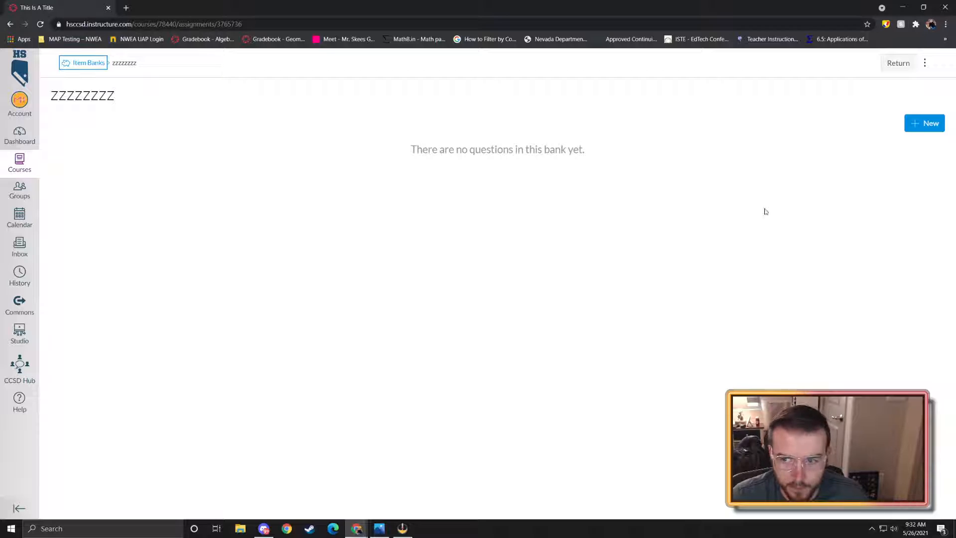
- Start a new item in the zzzzzzzz bank to show the question type chooser
left_click(921, 124)
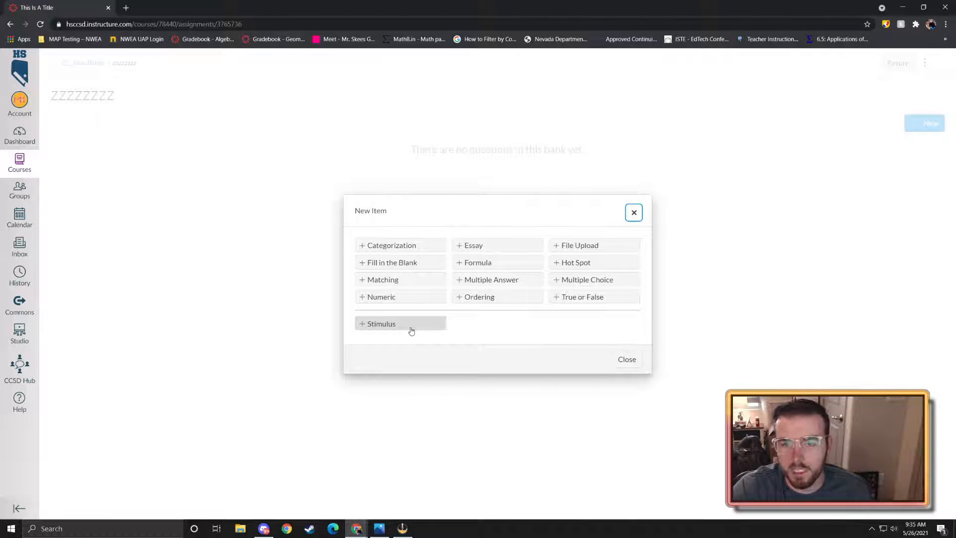
- Close the question type chooser without adding anything and return to the quiz's Build page
left_click(634, 213)
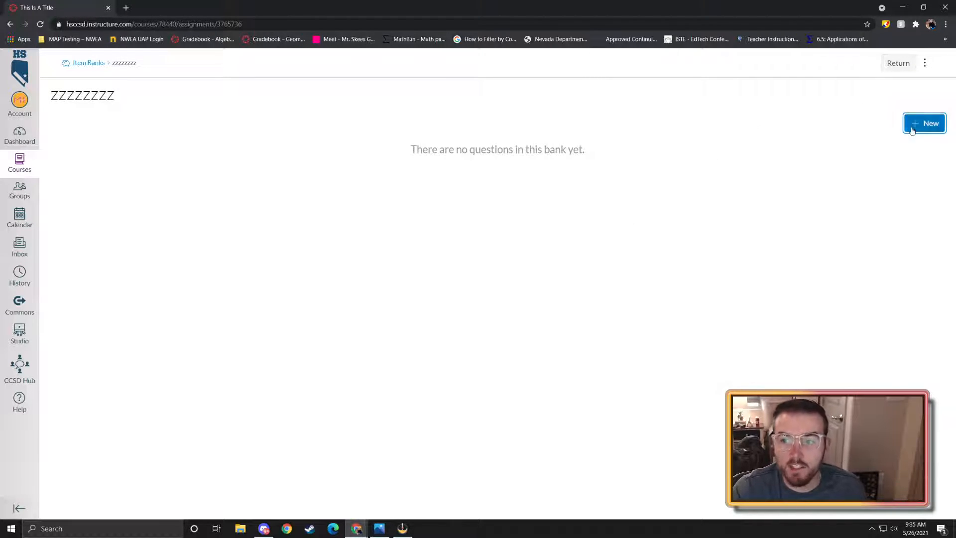
left_click(922, 124)
left_click(634, 212)
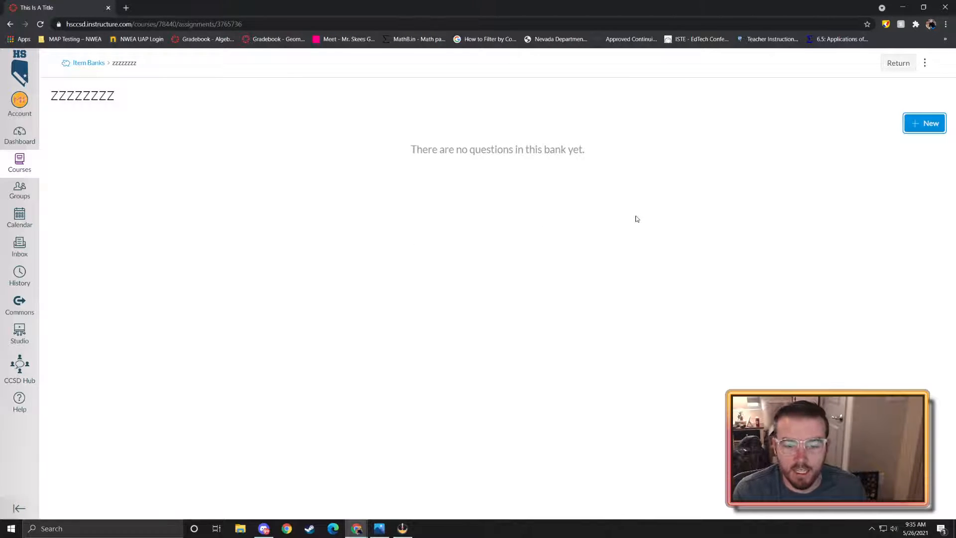
left_click(907, 122)
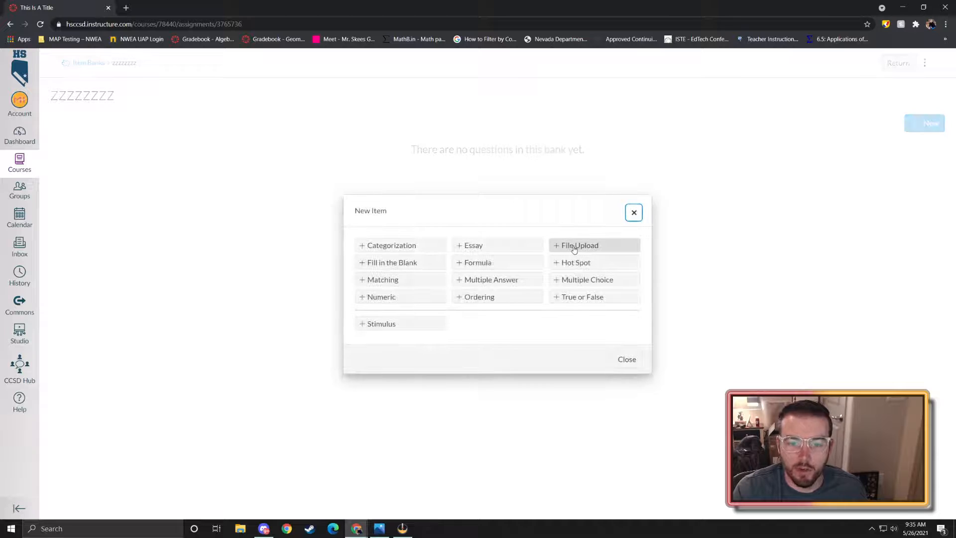
left_click(634, 213)
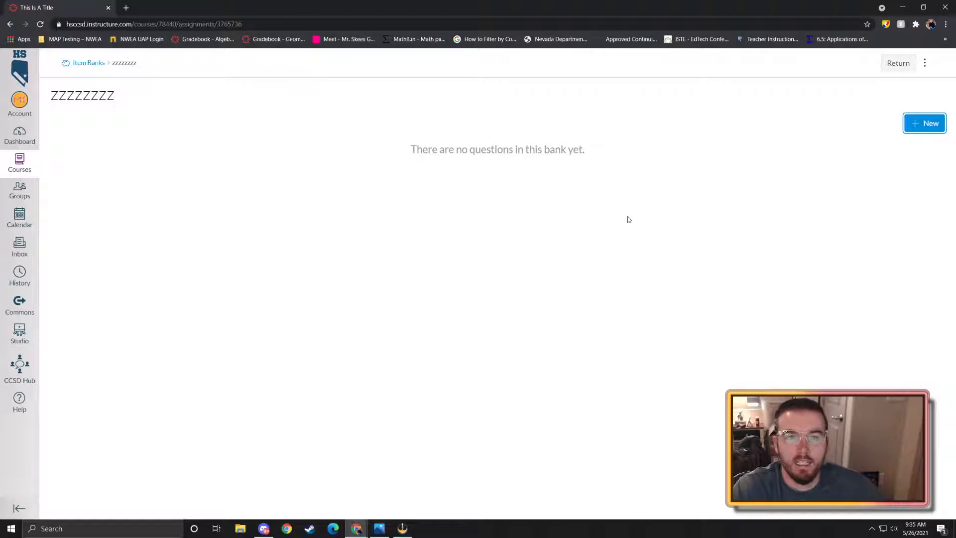
left_click(883, 63)
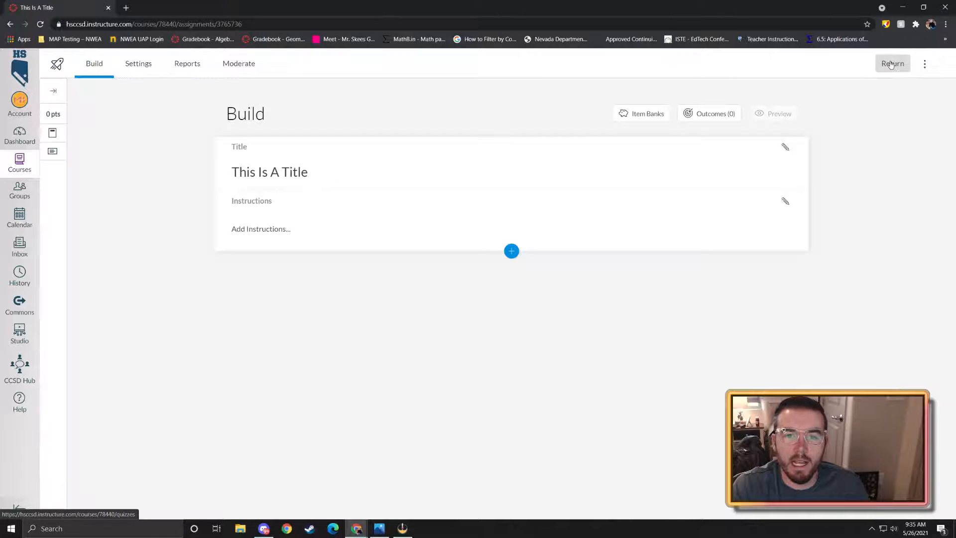
- From the quiz's insert menu, open the Alg 2 - 01.1.01 Converting Notation 1 bank
left_click(511, 250)
left_click(587, 284)
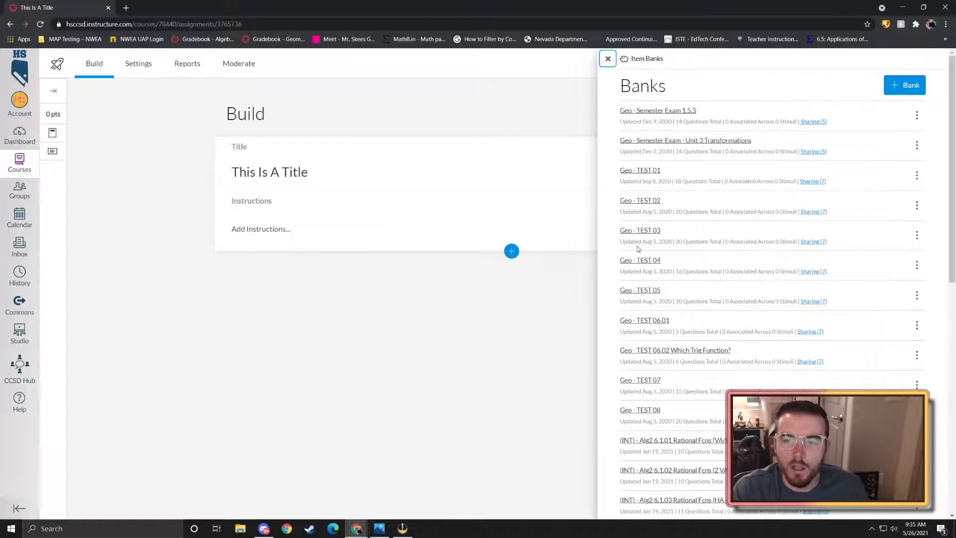
scroll(682, 188, "down", 4)
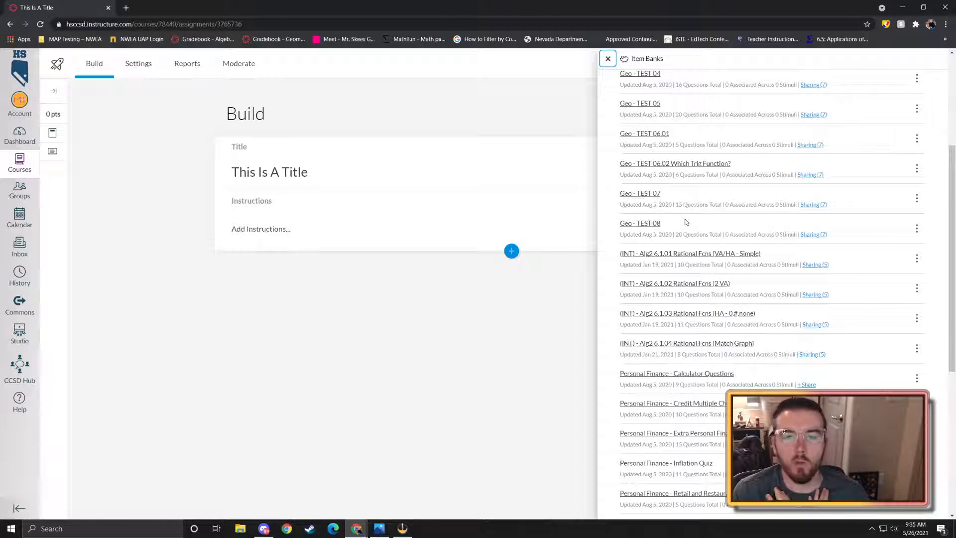
scroll(686, 223, "down", 6)
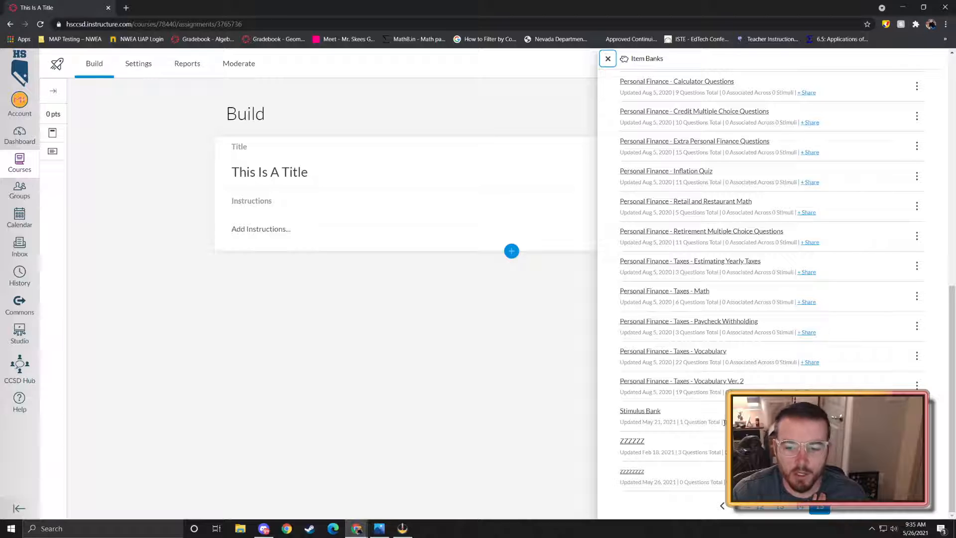
left_click(817, 506)
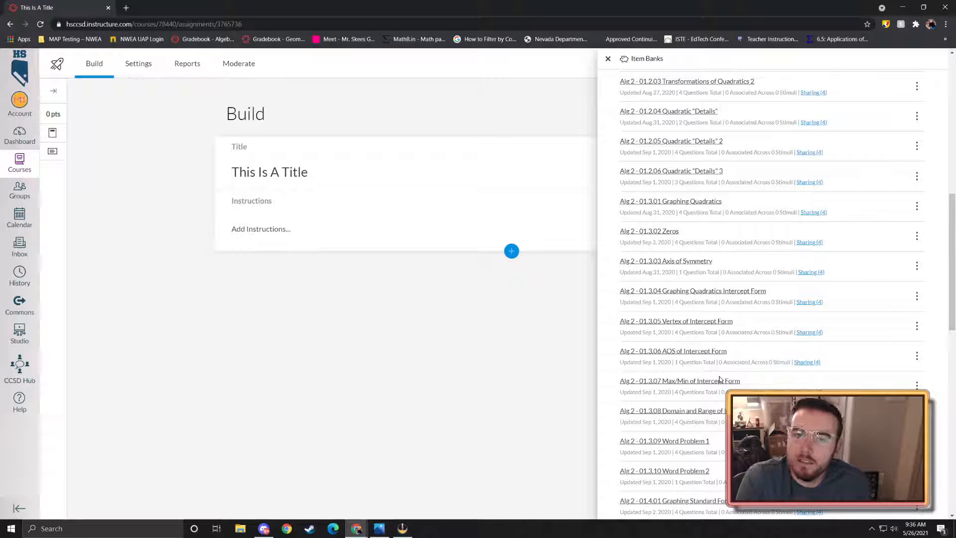
scroll(698, 301, "up", 10)
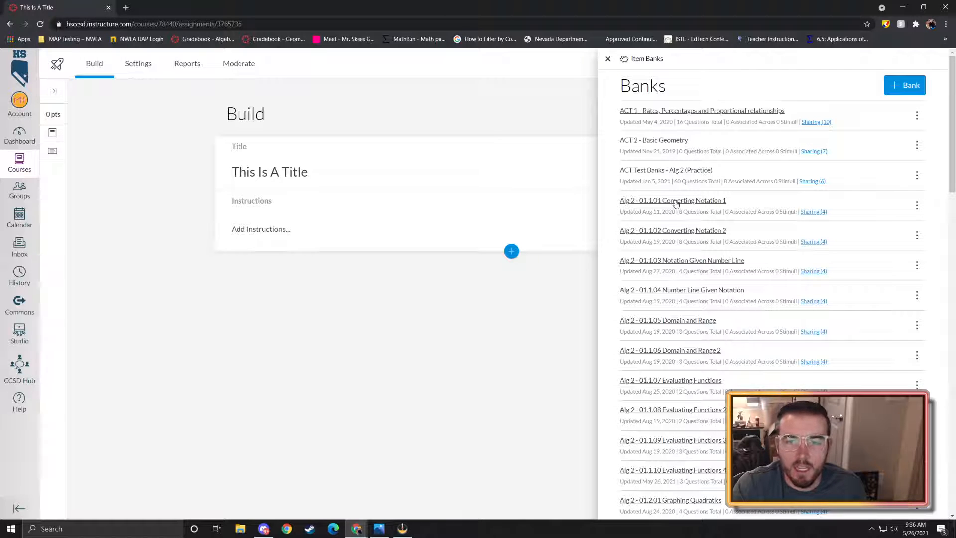
left_click(675, 201)
- Preview the answer choices of the (−∞,7] question, then collapse them
scroll(771, 238, "down", 3)
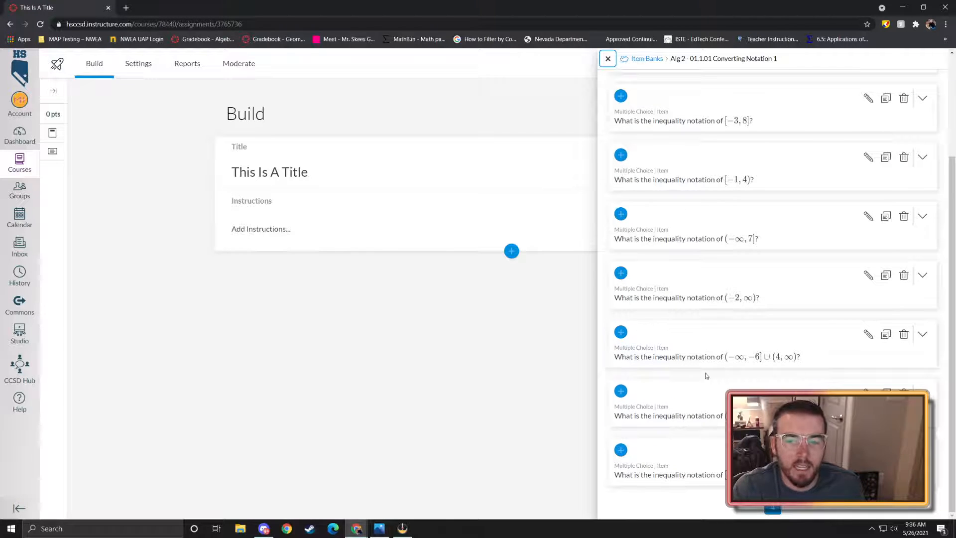
left_click(691, 247)
left_click(706, 238)
scroll(706, 239, "up", 3)
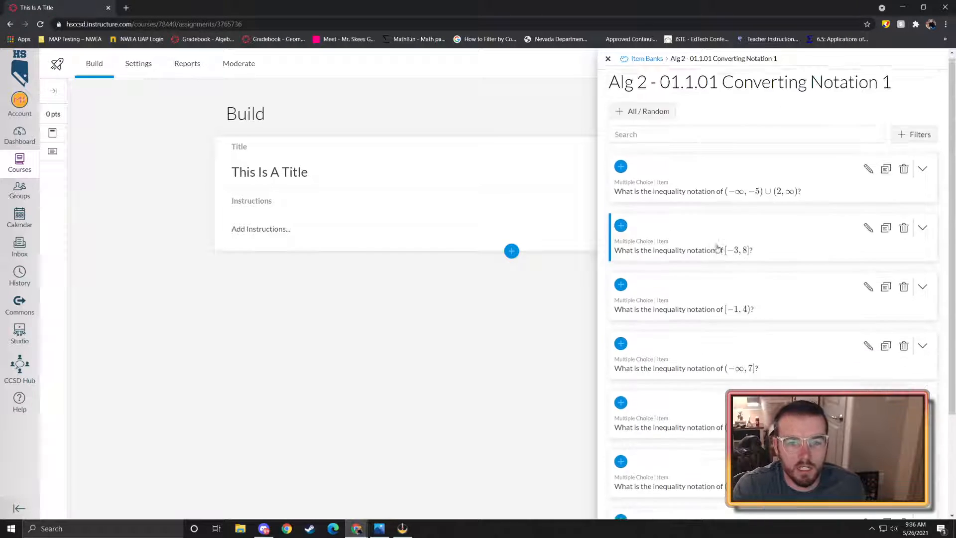
- Add the whole Converting Notation 1 bank, try random selection, then delete the block
left_click(640, 115)
left_click(608, 59)
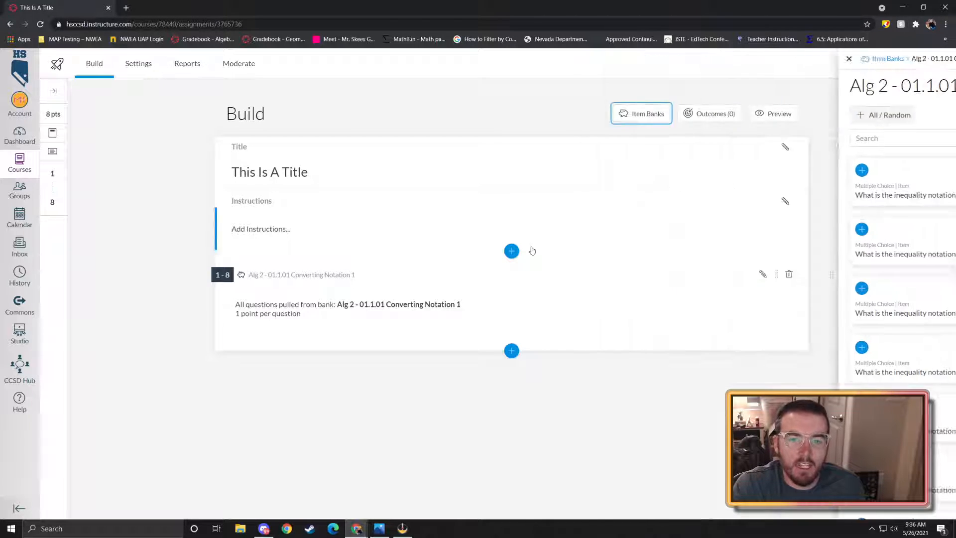
left_click(379, 306)
left_click(227, 370)
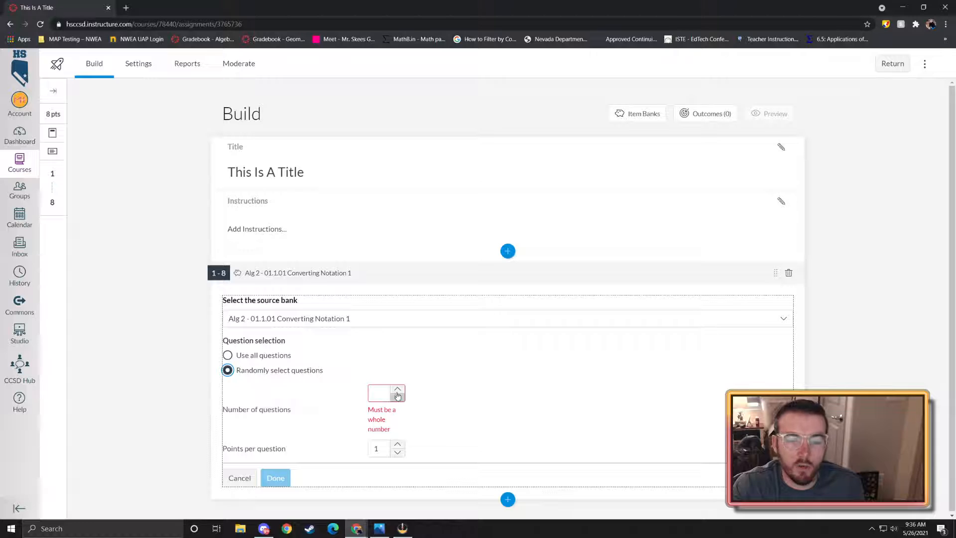
left_click(243, 478)
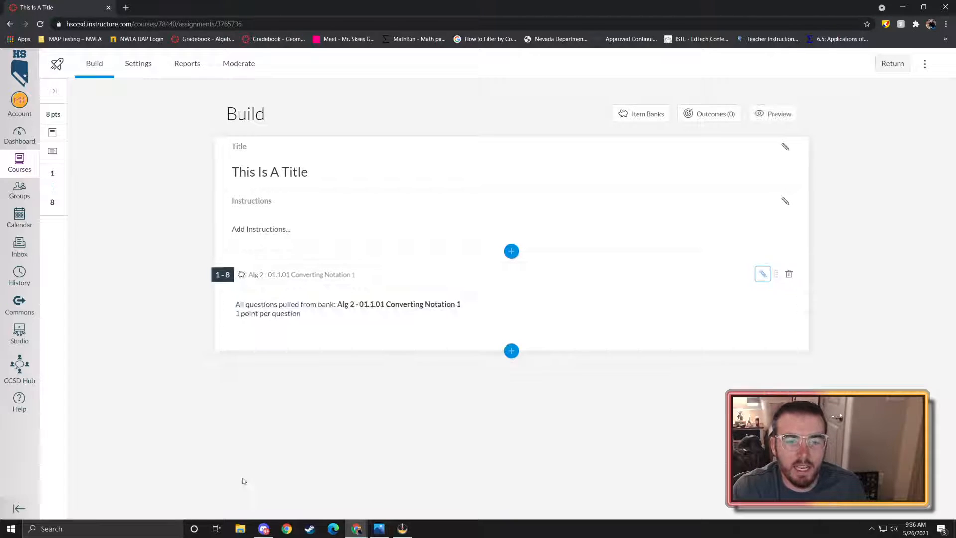
left_click(510, 349)
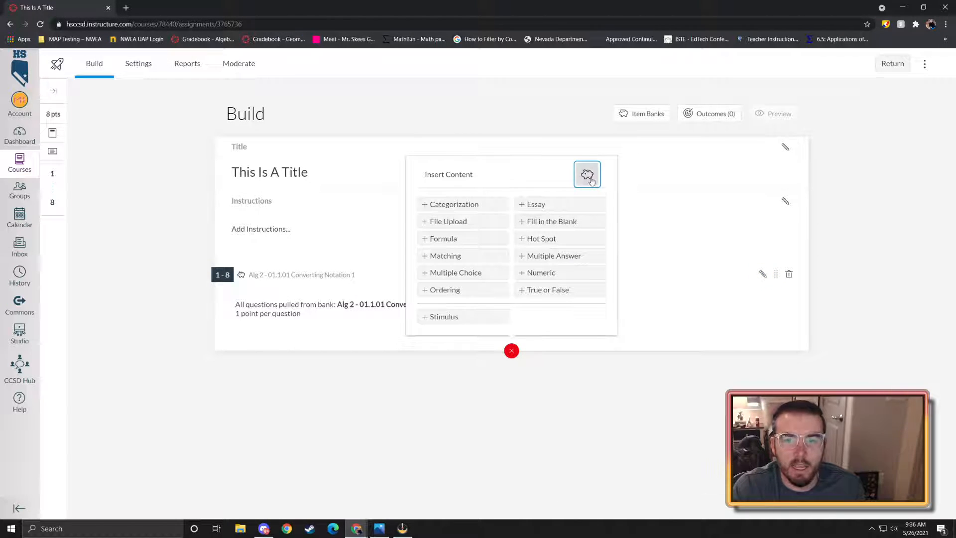
left_click(763, 274)
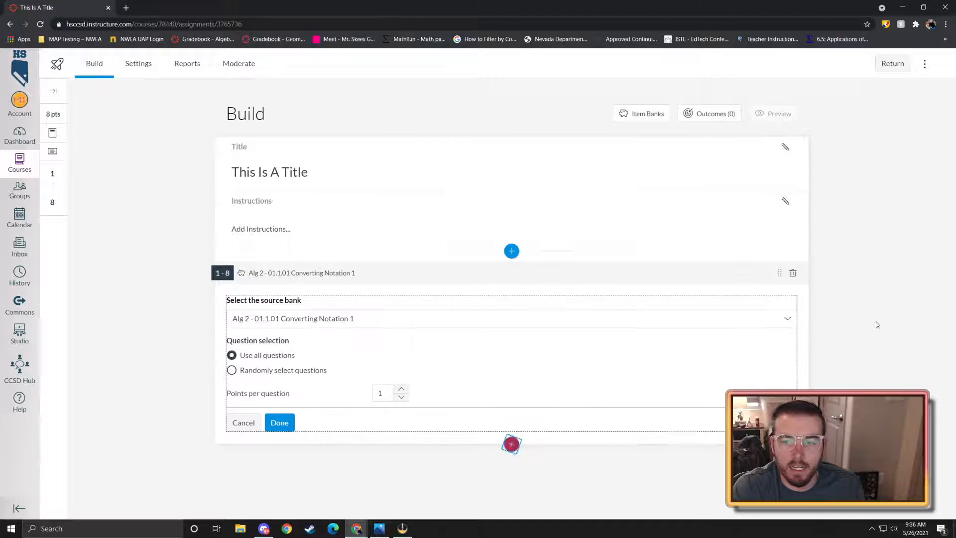
left_click(793, 273)
left_click(561, 318)
- Re-add the Converting Notation 1 bank to the quiz and open its block settings
left_click(511, 251)
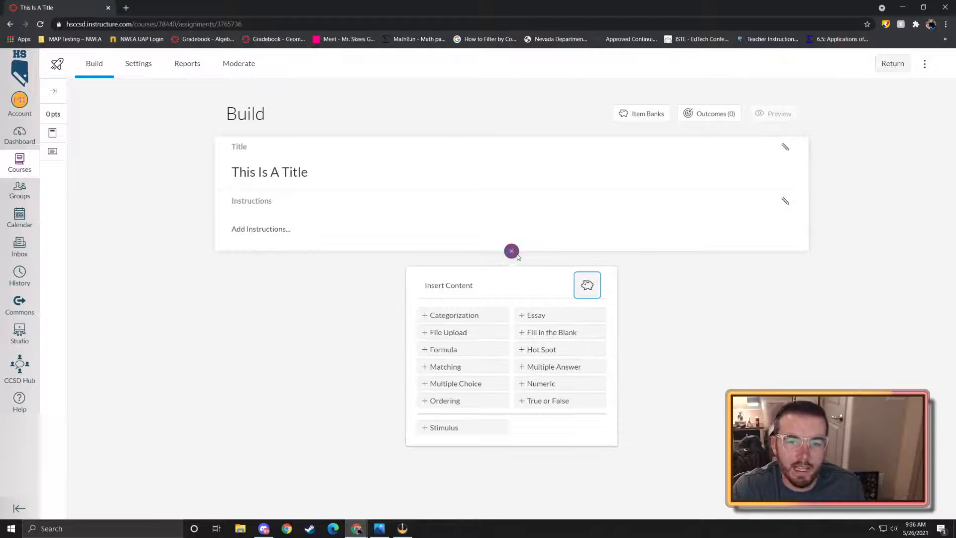
left_click(587, 285)
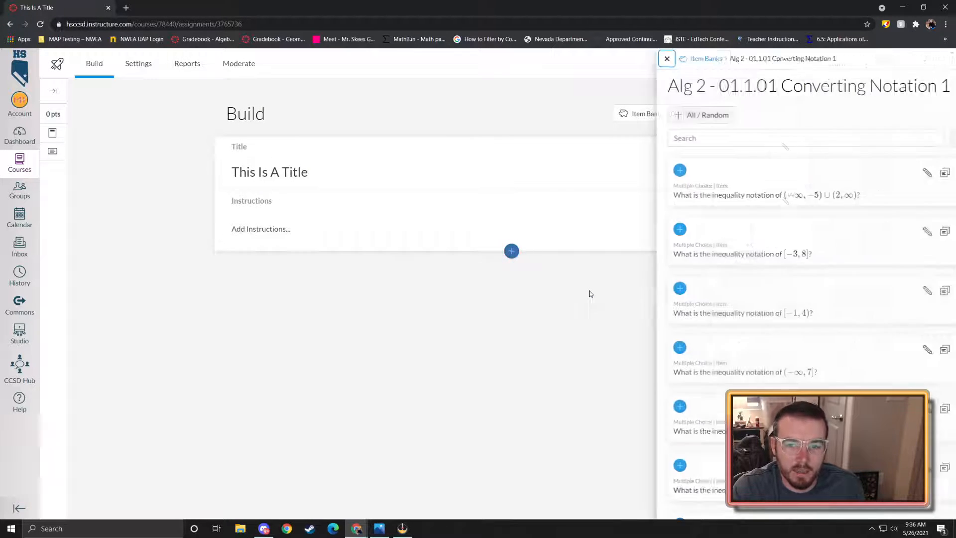
left_click(647, 58)
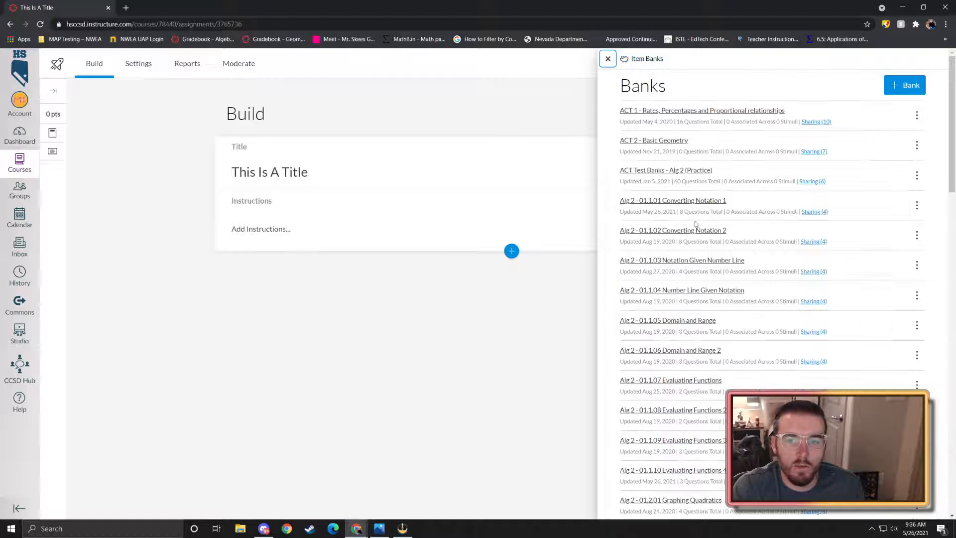
left_click(674, 201)
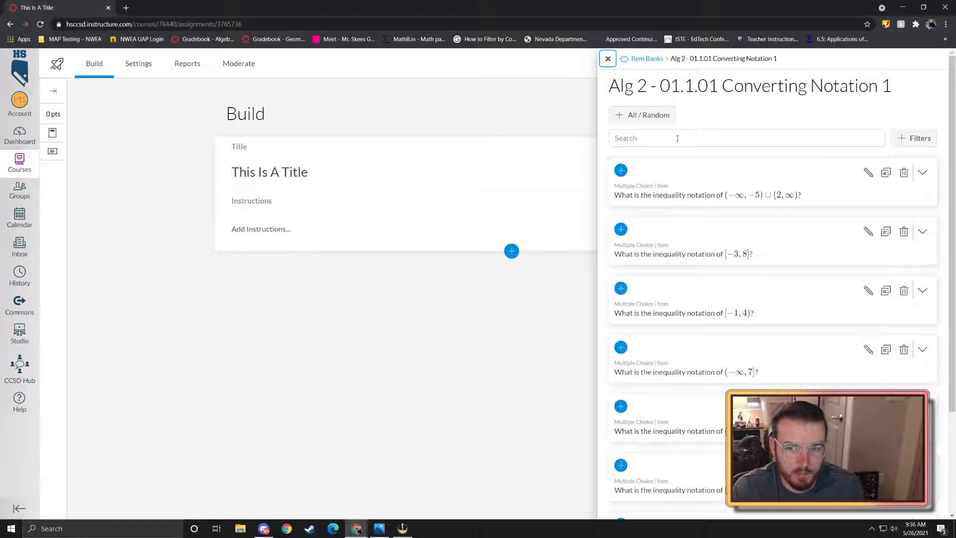
left_click(627, 115)
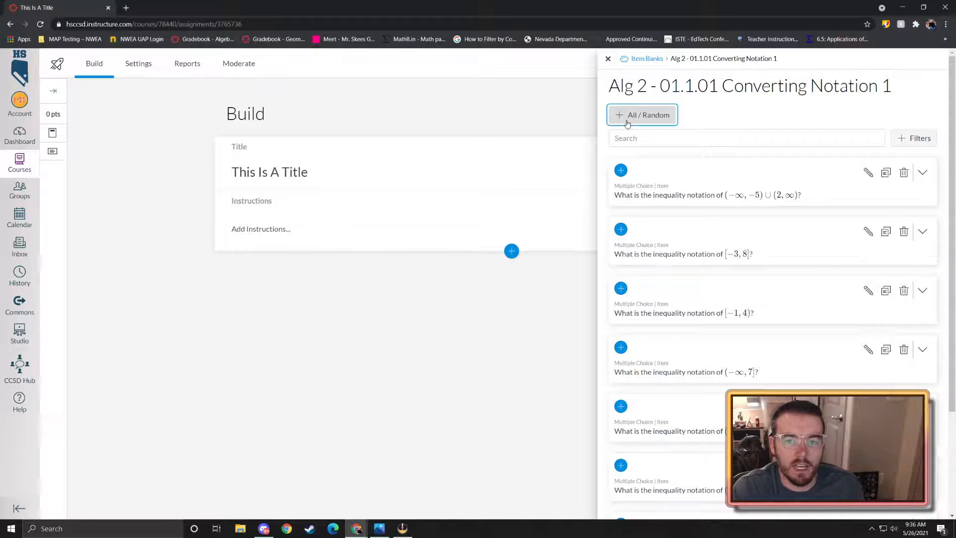
left_click(608, 58)
left_click(347, 312)
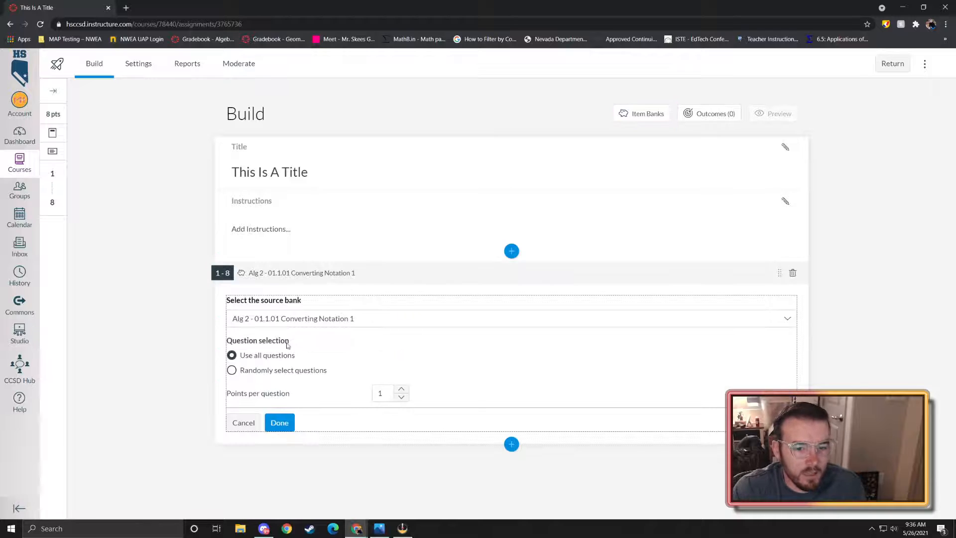
- Set the Converting Notation 1 bank block to randomly select 1 question, then bring up the insert-content choices
left_click(282, 423)
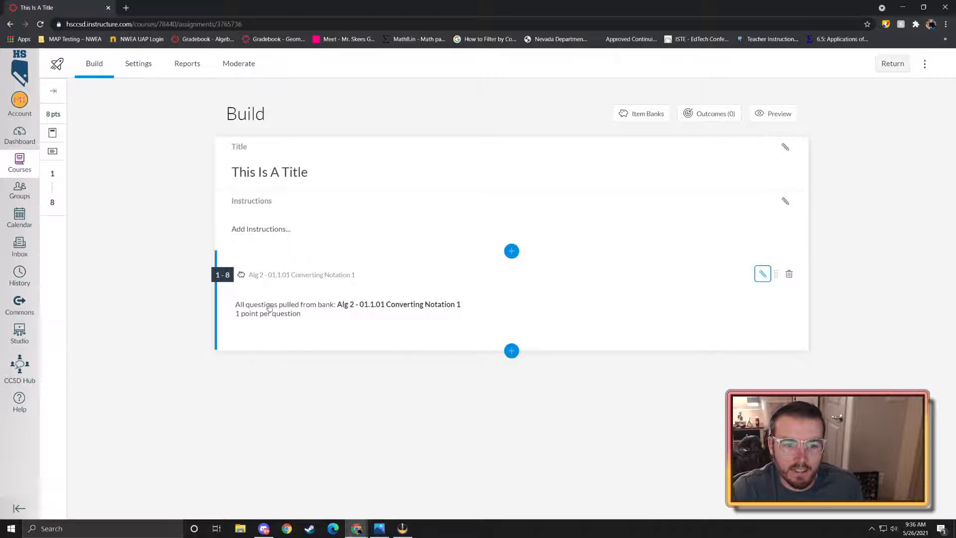
left_click(321, 322)
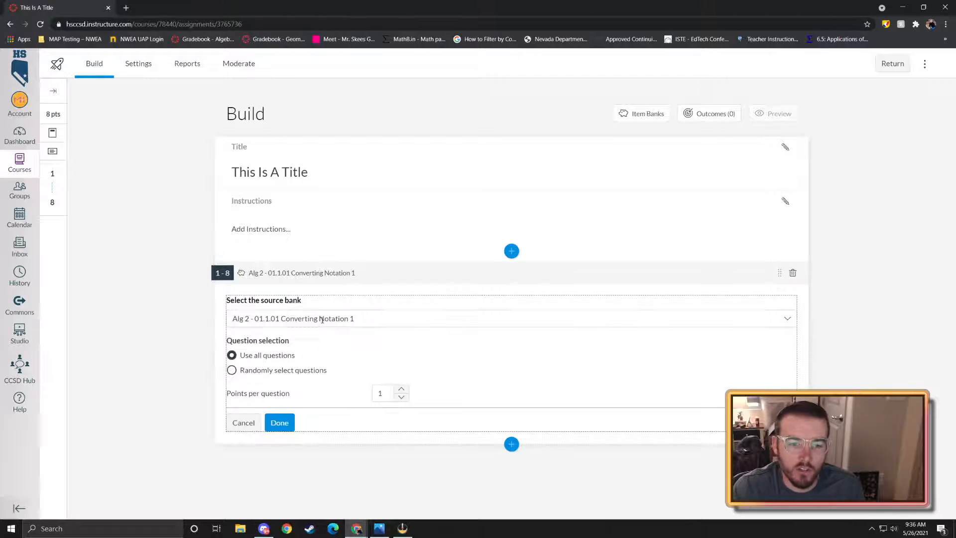
left_click(232, 370)
left_click(396, 390)
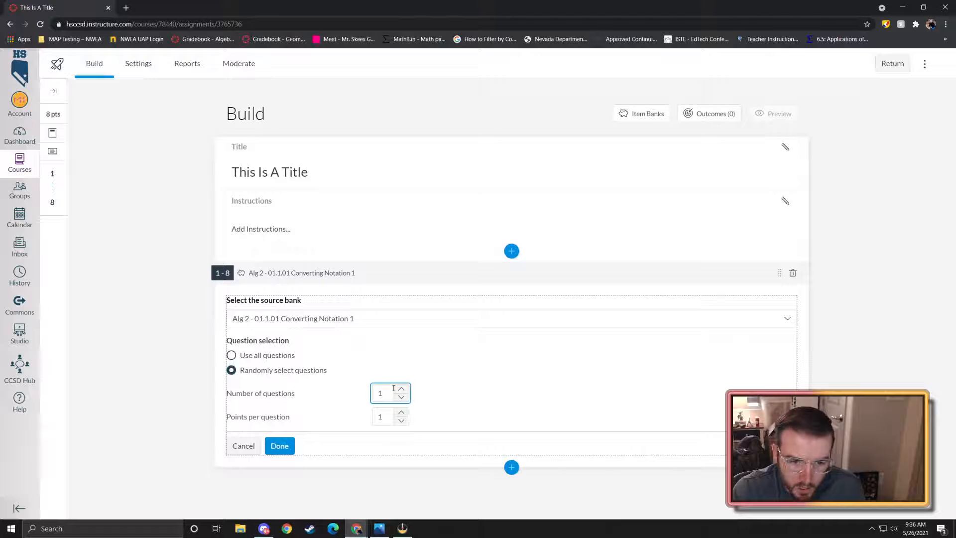
left_click(279, 446)
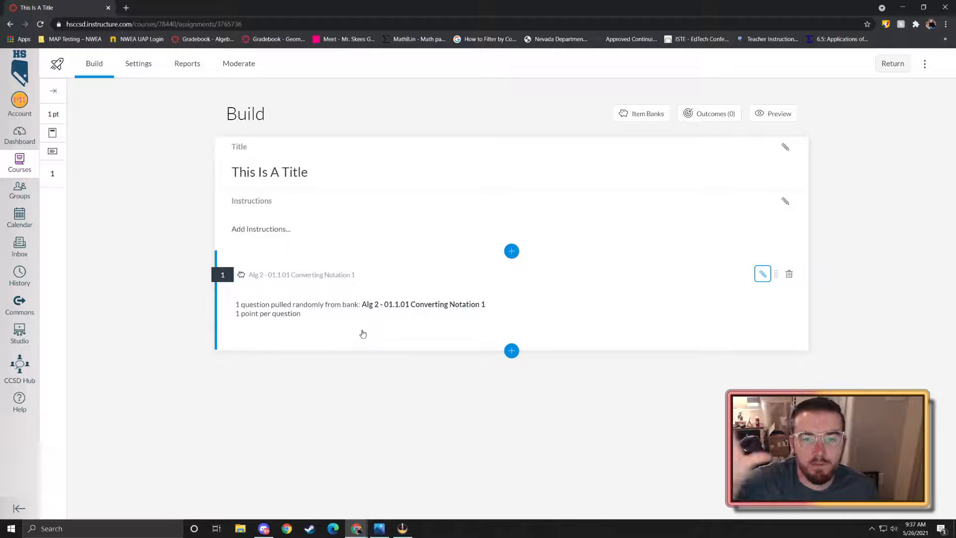
left_click(511, 351)
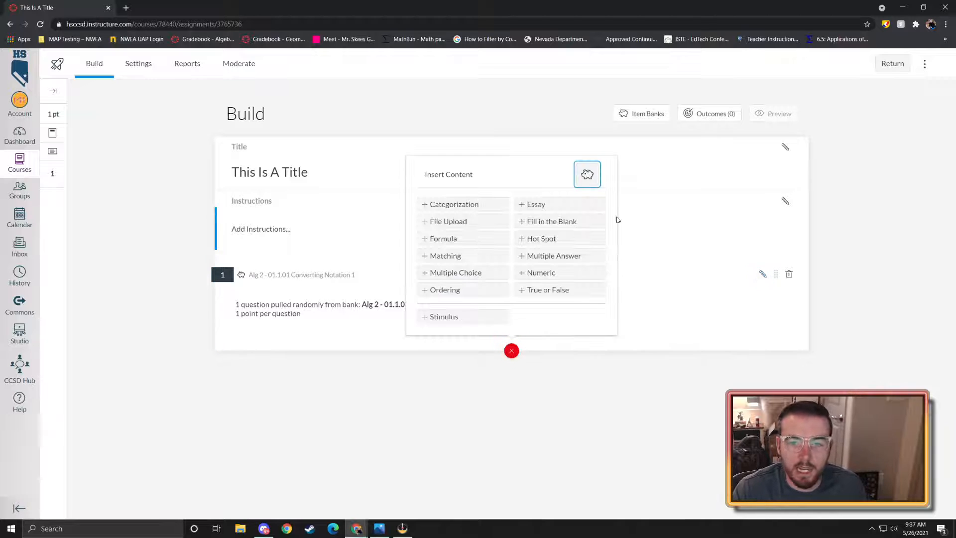
- Add the Alg 2 - 01.1.02 Converting Notation 2 item bank as the second quiz question
left_click(593, 185)
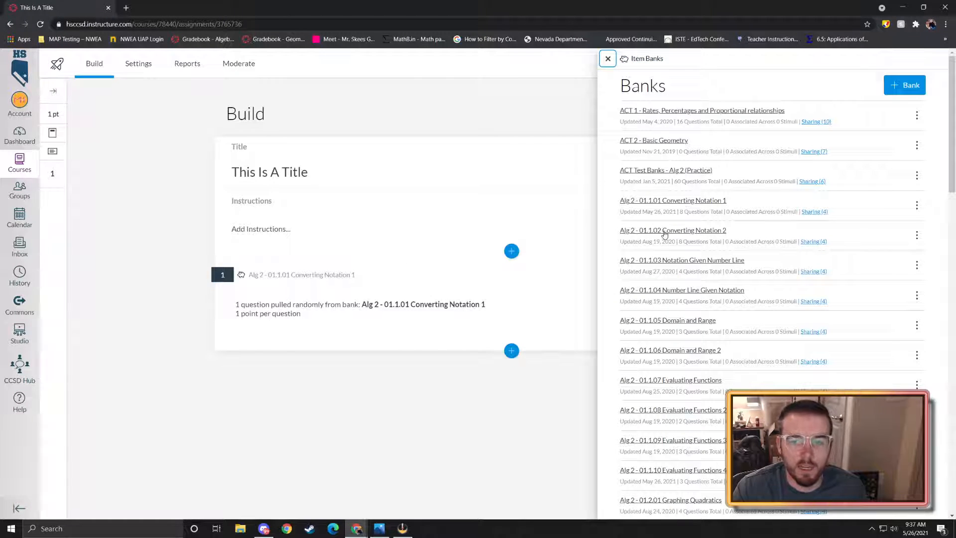
left_click(674, 231)
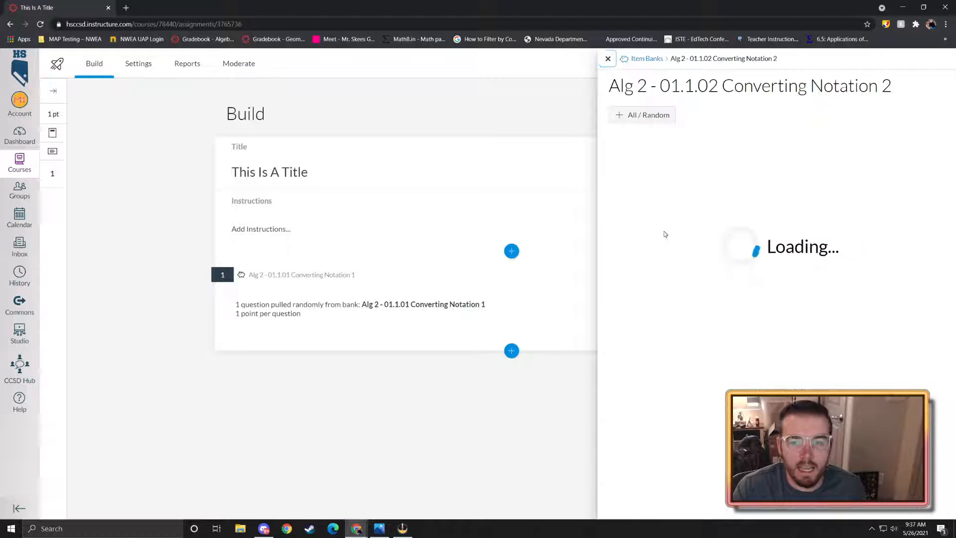
left_click(642, 114)
- Set the new bank block to randomly select 1 question
left_click(405, 387)
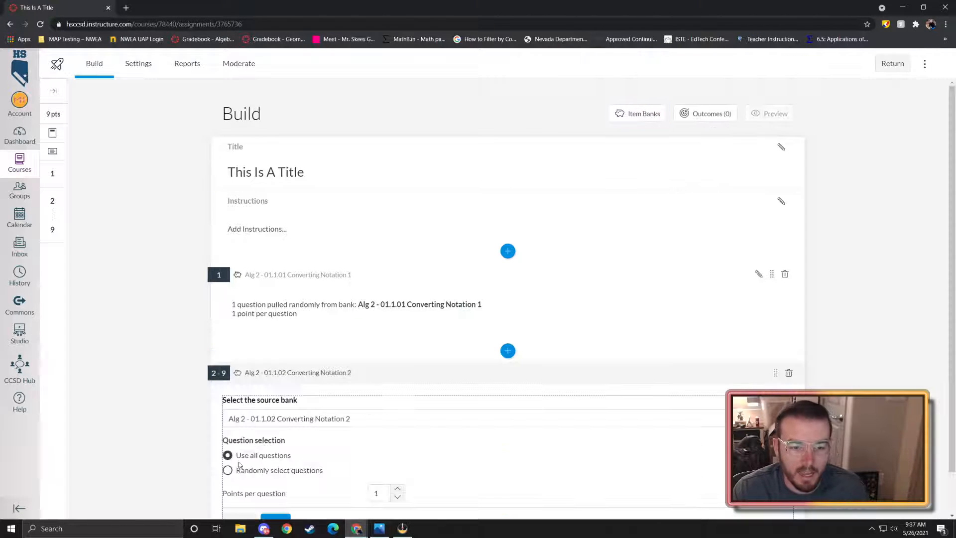
left_click(241, 469)
left_click(397, 489)
scroll(366, 489, "down", 2)
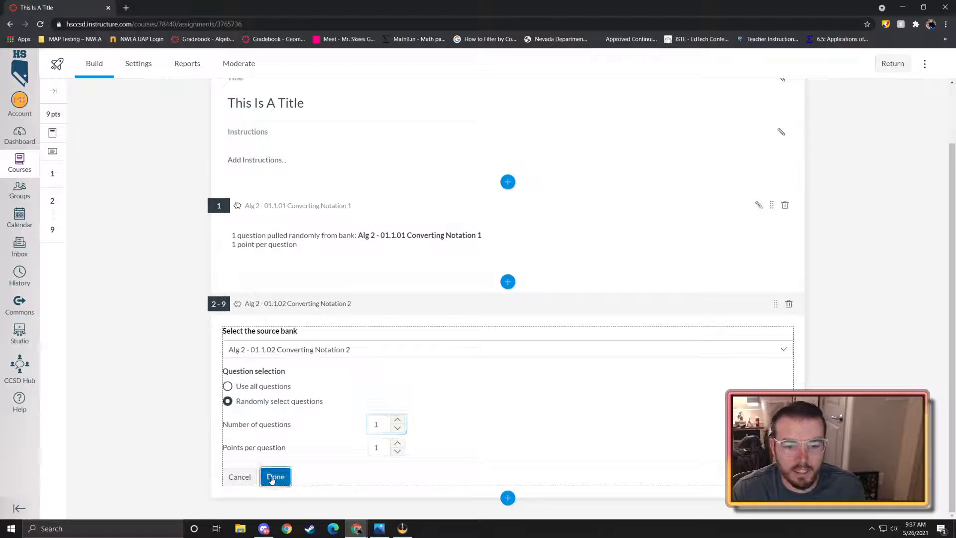
left_click(276, 476)
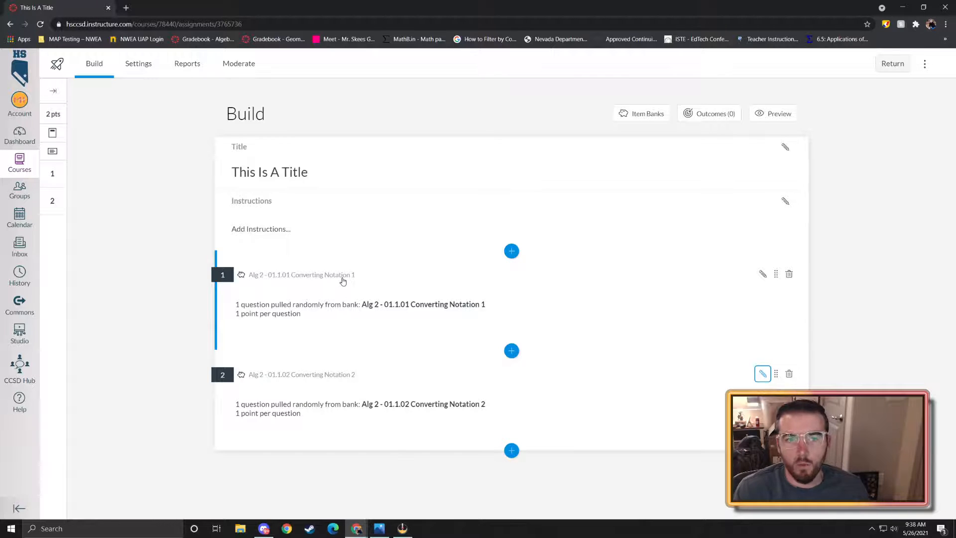
left_click(198, 68)
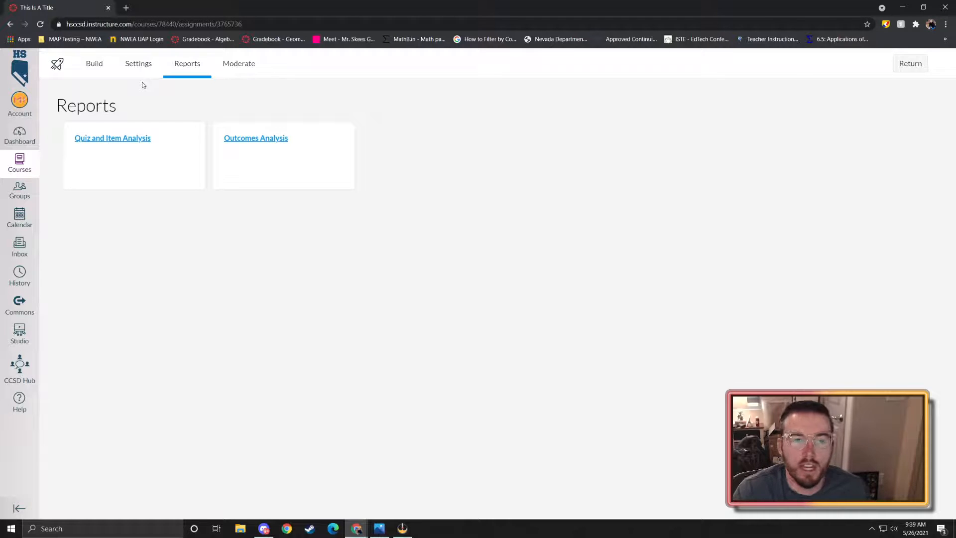
left_click(98, 69)
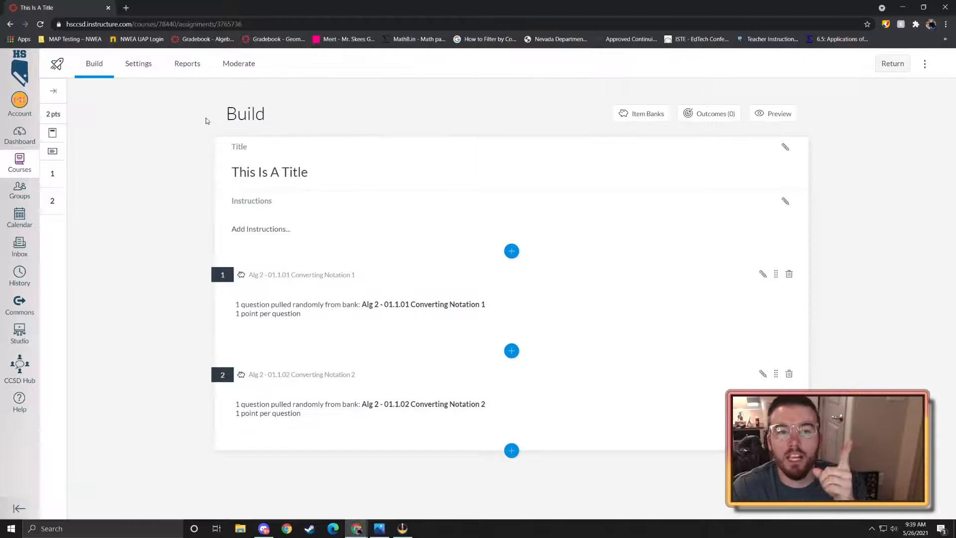
- Turn on Shuffle questions, Shuffle answers, One question at a time, and Require a student access code
left_click(148, 66)
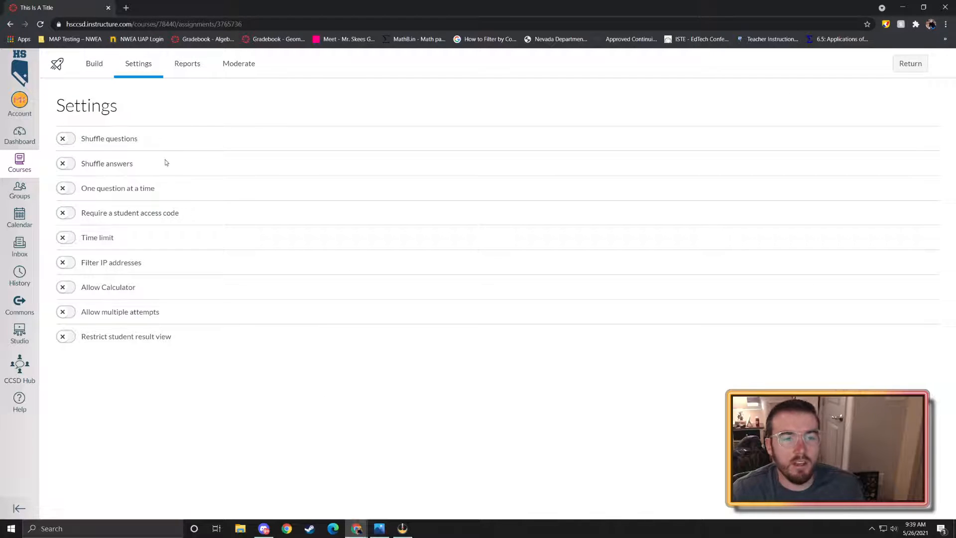
left_click(64, 142)
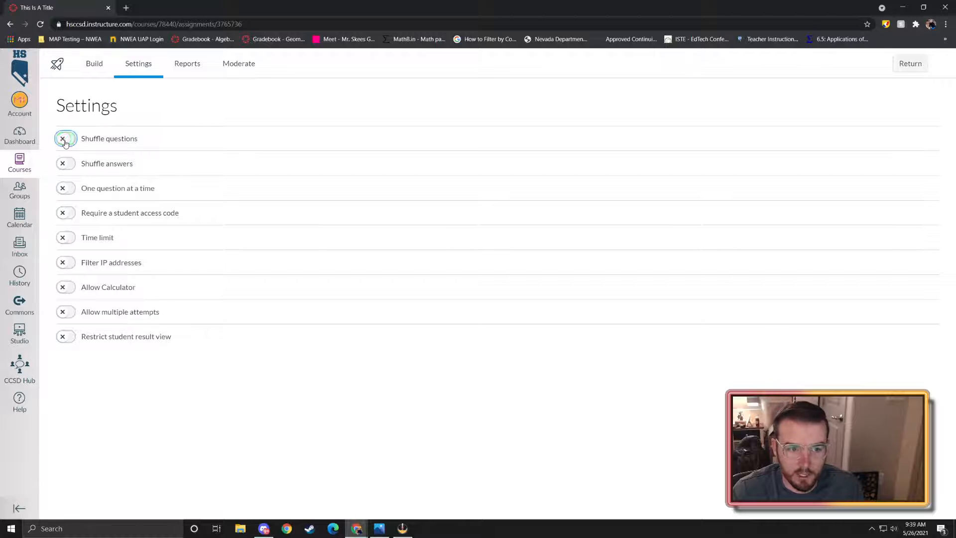
left_click(65, 166)
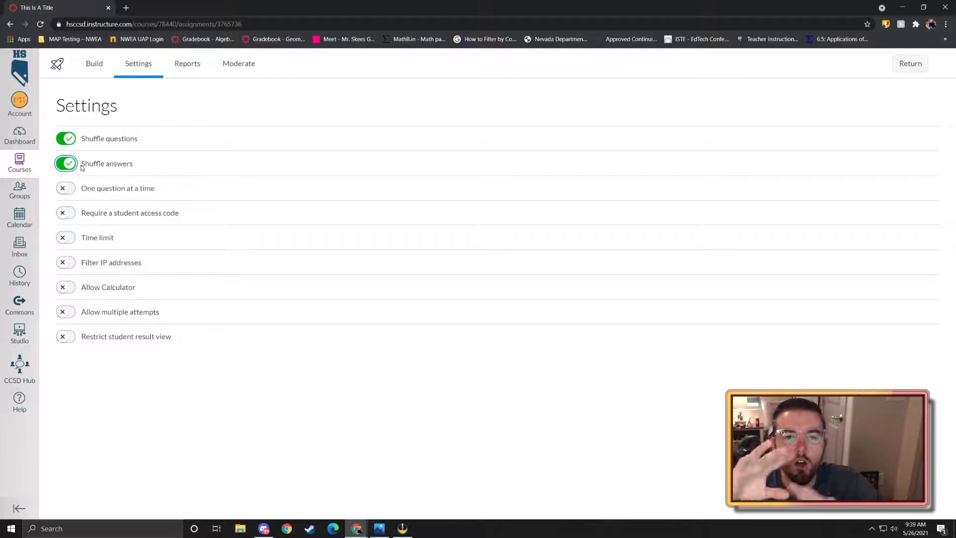
left_click(71, 190)
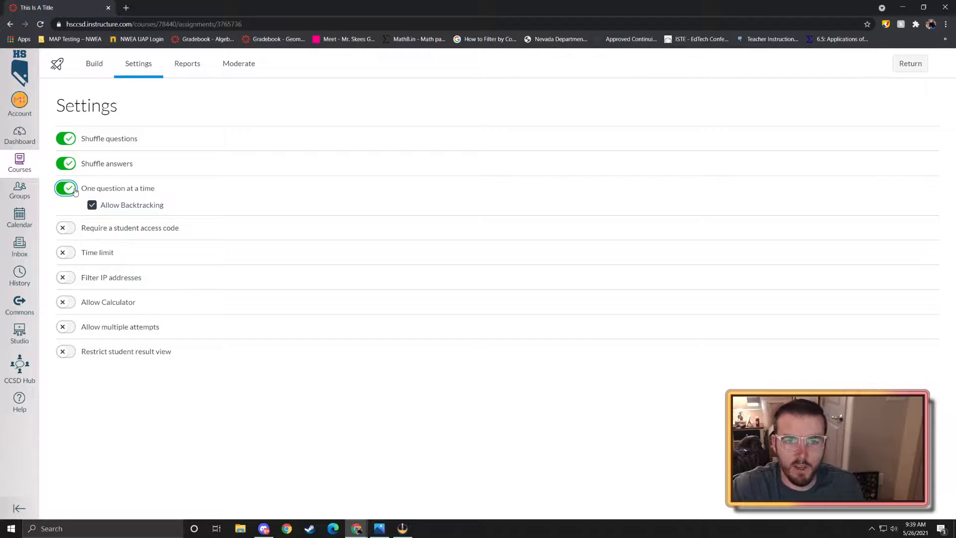
left_click(69, 229)
left_click(104, 248)
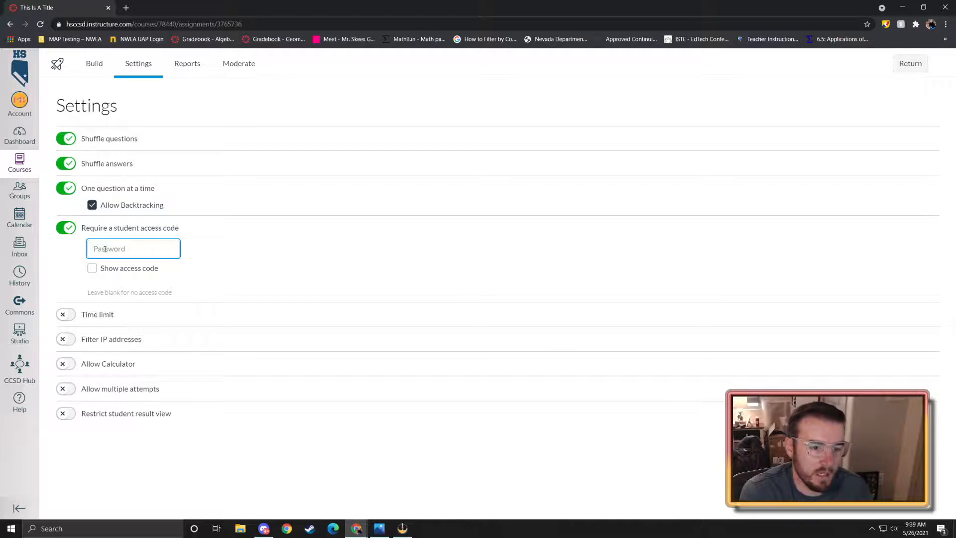
- Enter the quiz's student access code, fixing a typo and keeping the code hidden
type("1")
left_click(91, 270)
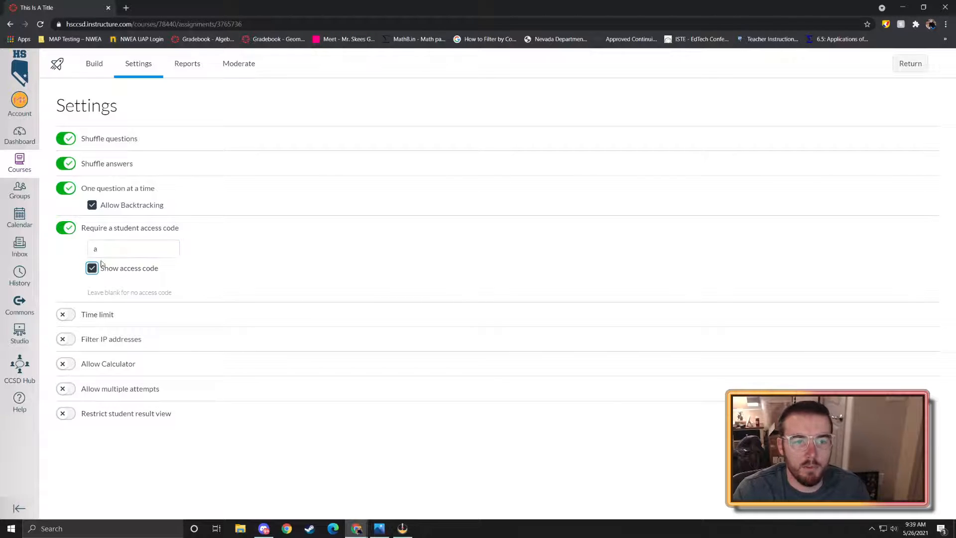
left_click_drag(105, 250, 73, 247)
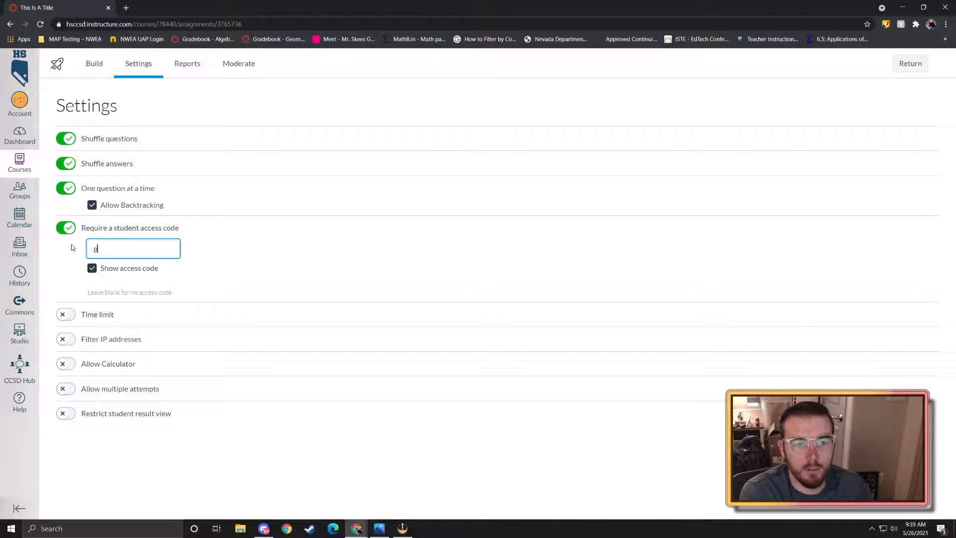
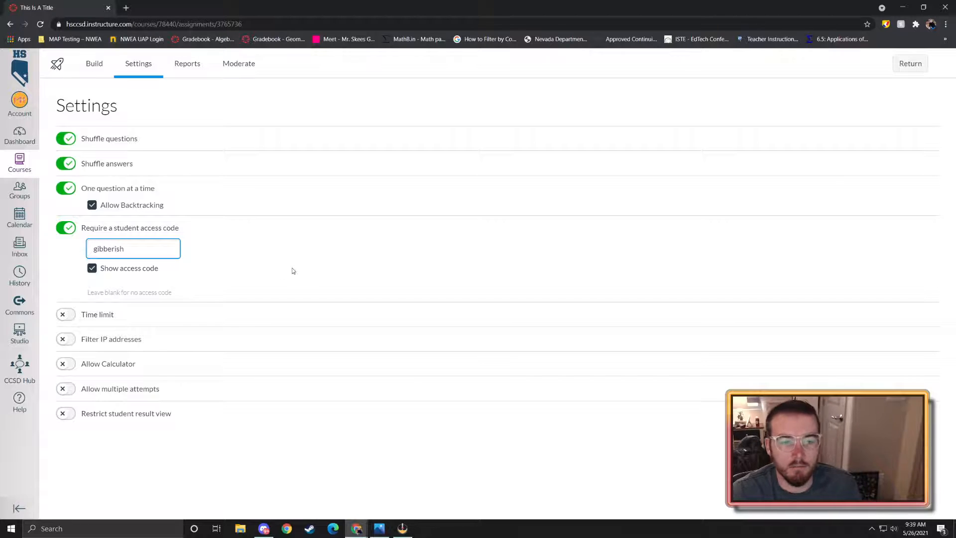
key("Tab")
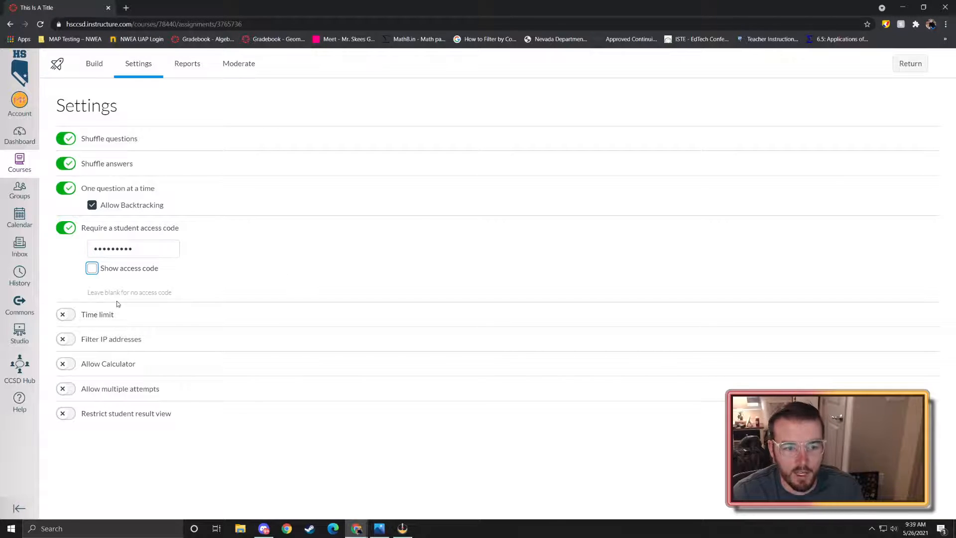
- Enable a time limit, a Scientific calculator, and multiple attempts
left_click(65, 316)
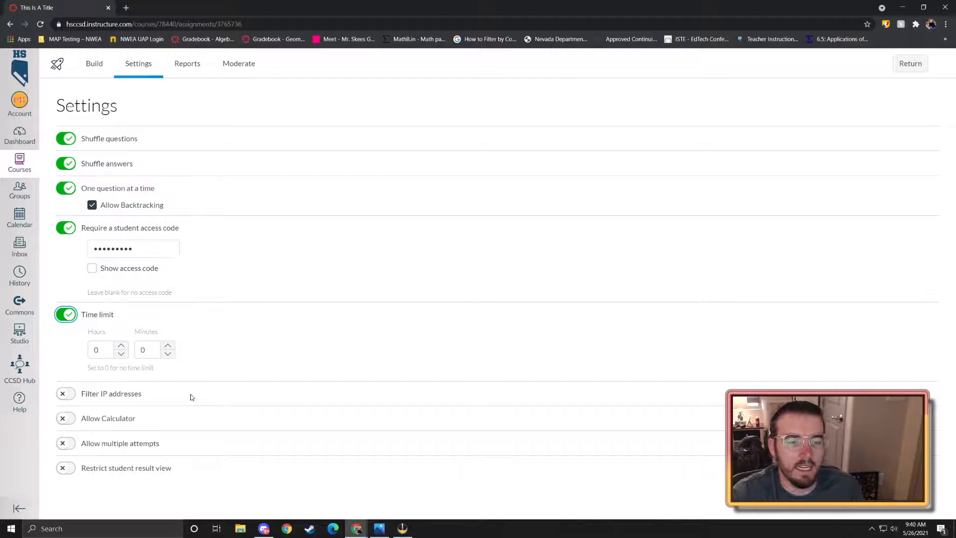
left_click(67, 417)
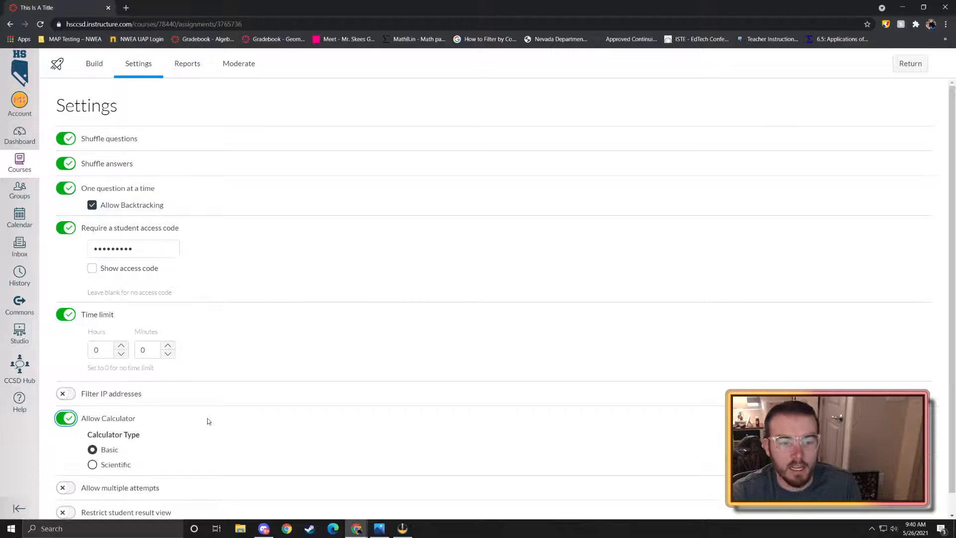
scroll(159, 431, "down", 1)
left_click(101, 441)
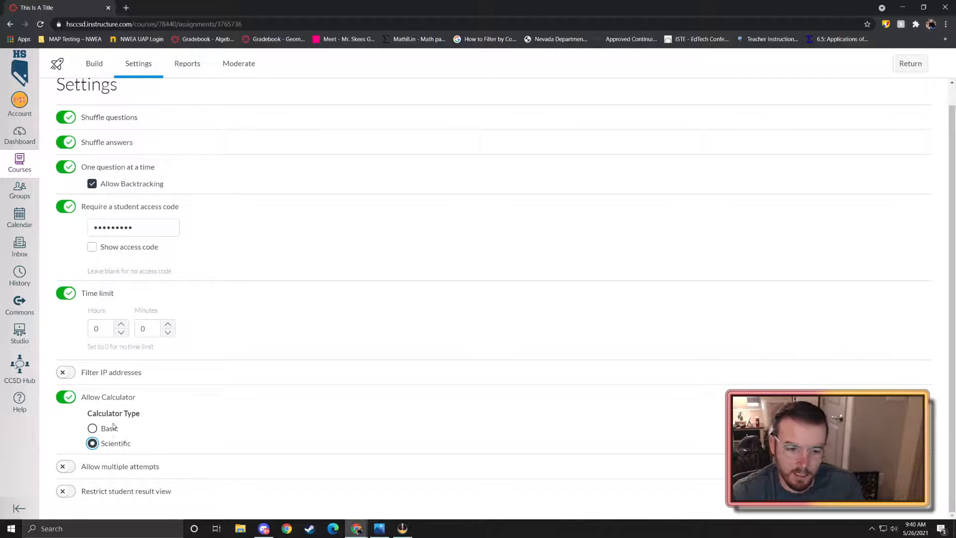
left_click(83, 465)
scroll(170, 442, "down", 1)
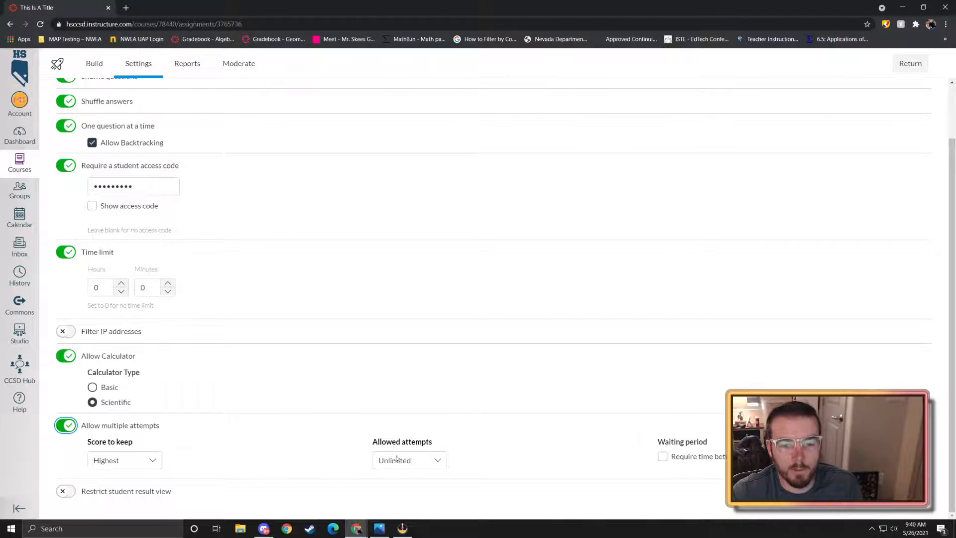
- Set allowed attempts to Limited with 2 attempts
left_click(418, 465)
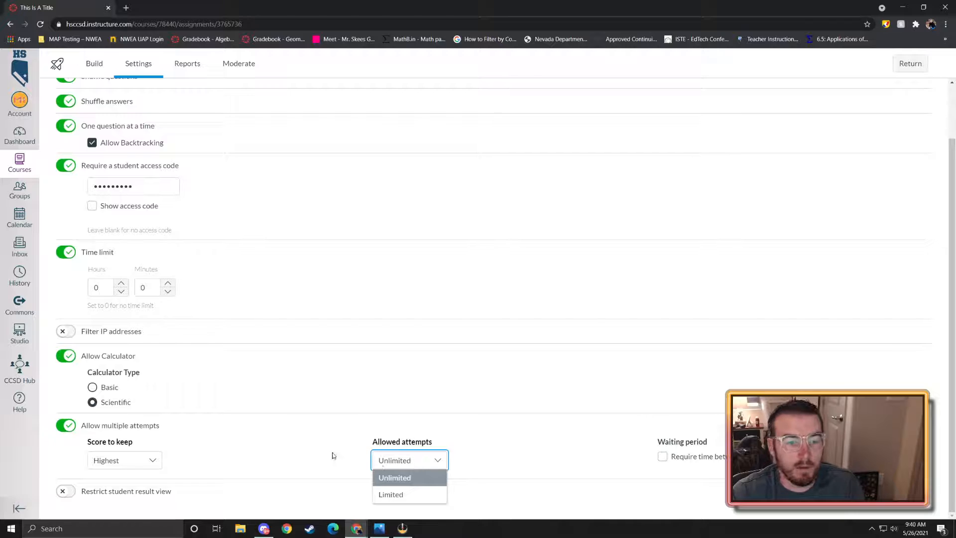
left_click(333, 455)
left_click(428, 464)
left_click(405, 494)
scroll(410, 451, "down", 1)
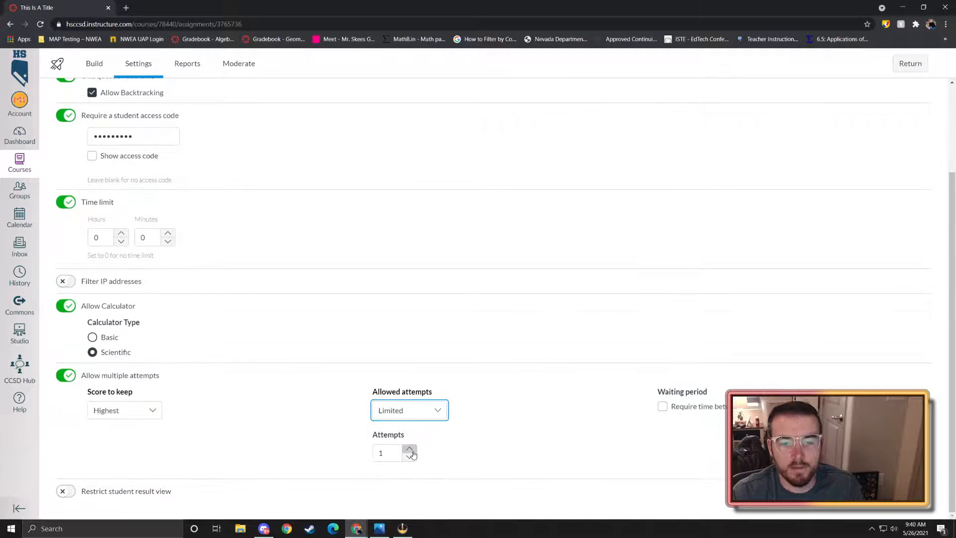
left_click(410, 457)
left_click(410, 458)
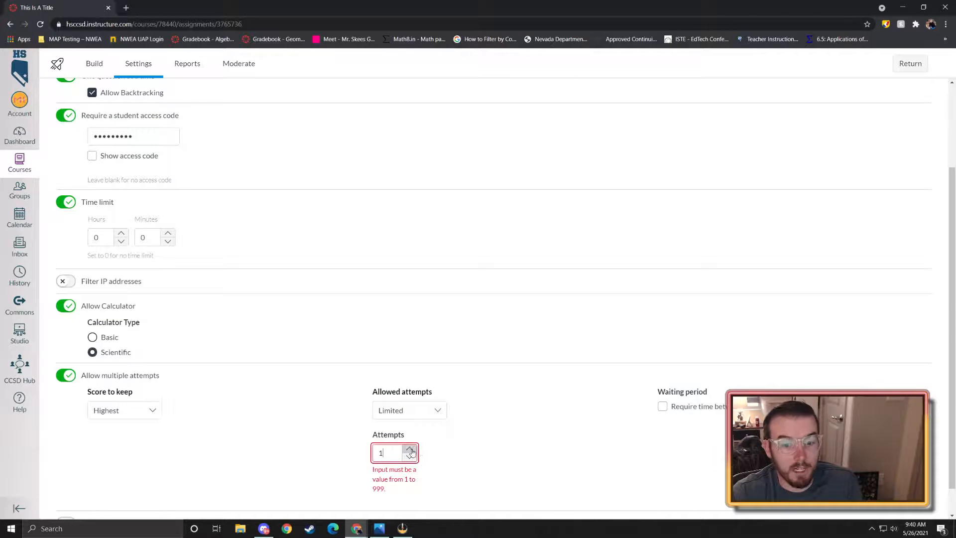
left_click(411, 449)
- Leave no waiting period between attempts and turn on Restrict student result view
left_click(662, 406)
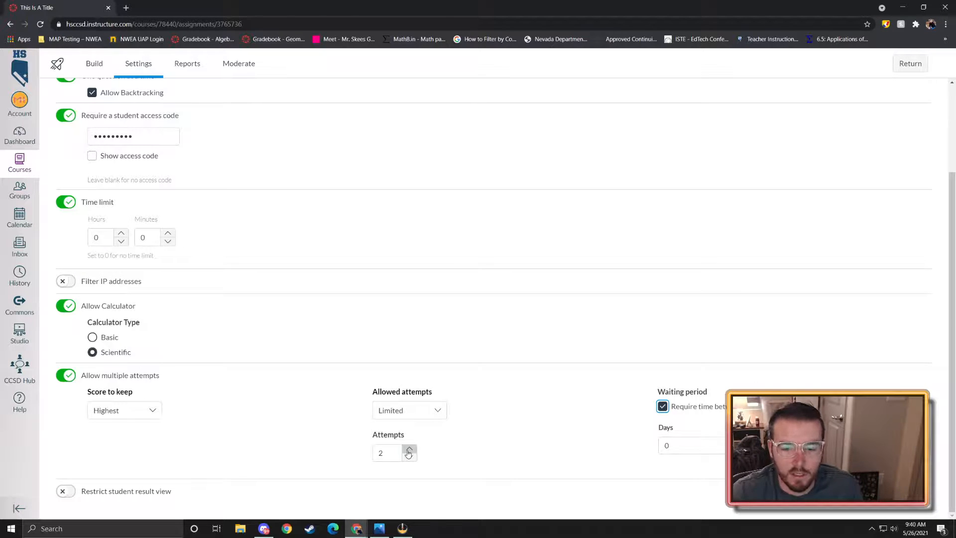
left_click(663, 407)
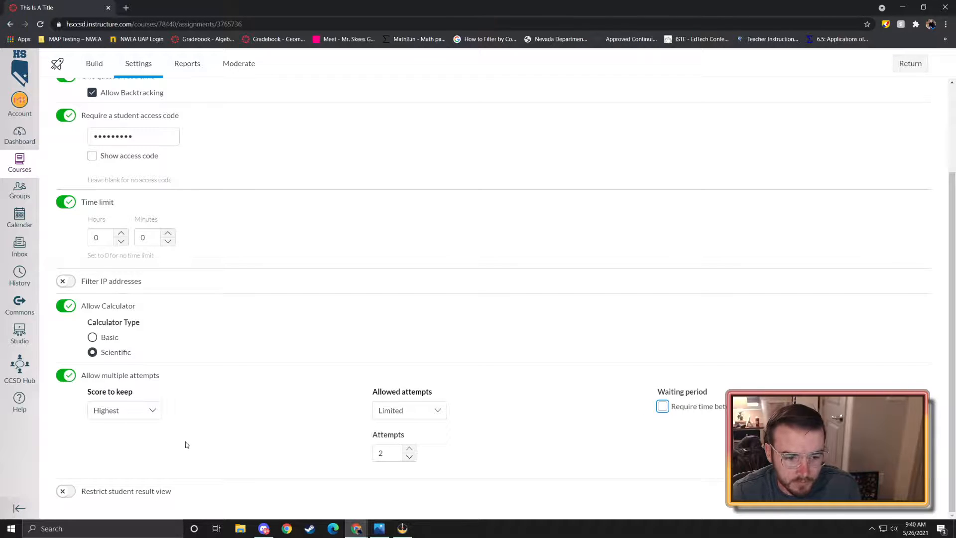
left_click(65, 491)
scroll(149, 411, "down", 3)
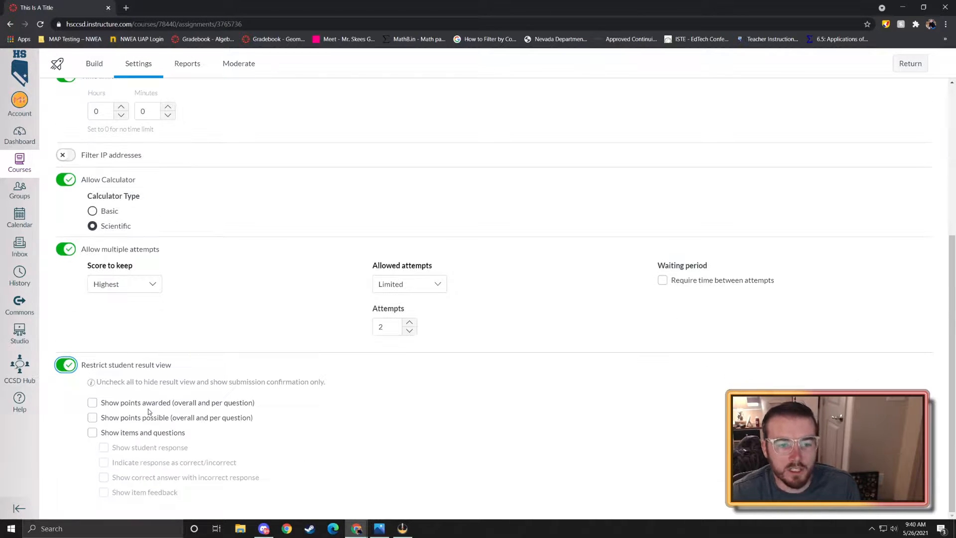
- Switch Restrict student result view off and back on, leaving all result options unchecked
left_click(68, 369)
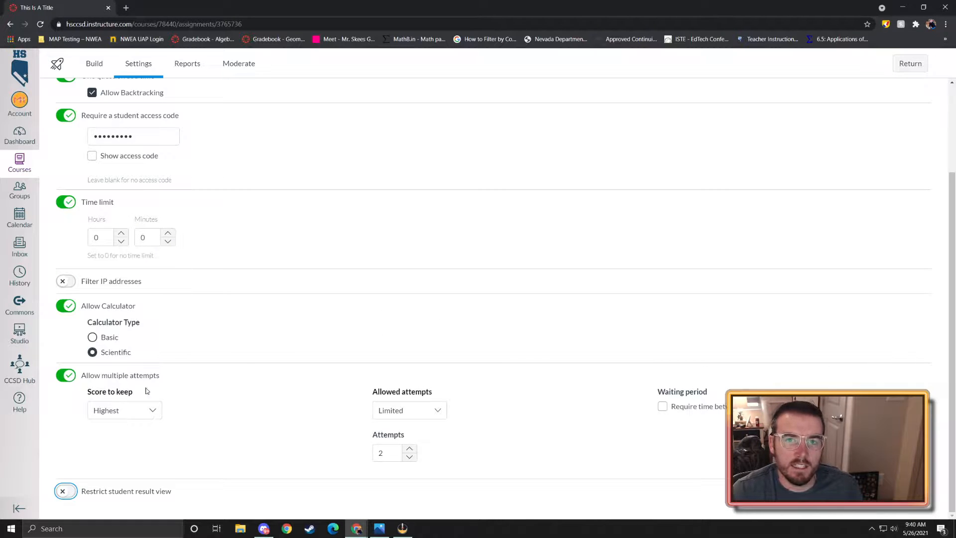
left_click(72, 491)
scroll(160, 448, "down", 3)
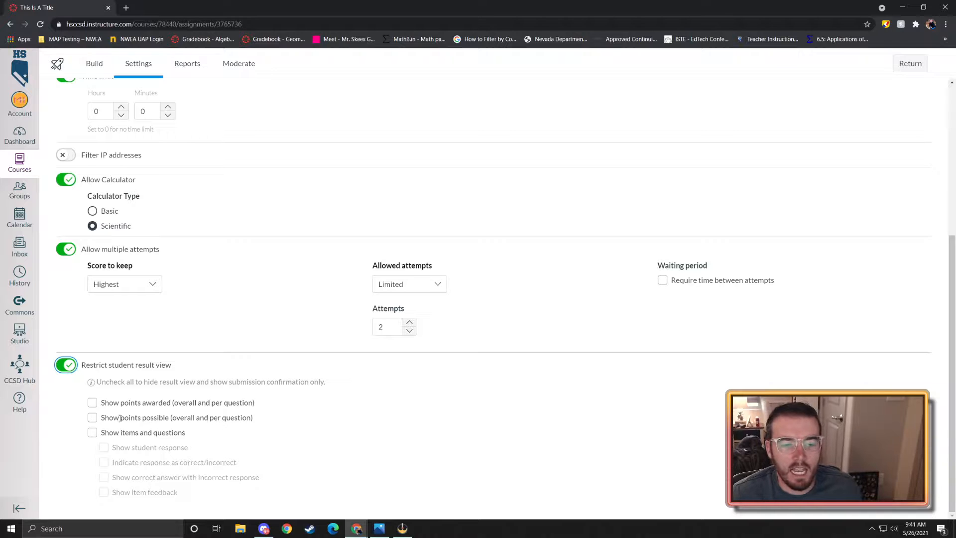
- Try the points awarded, points possible and items result options, ending with all three checked
left_click(93, 404)
left_click(93, 418)
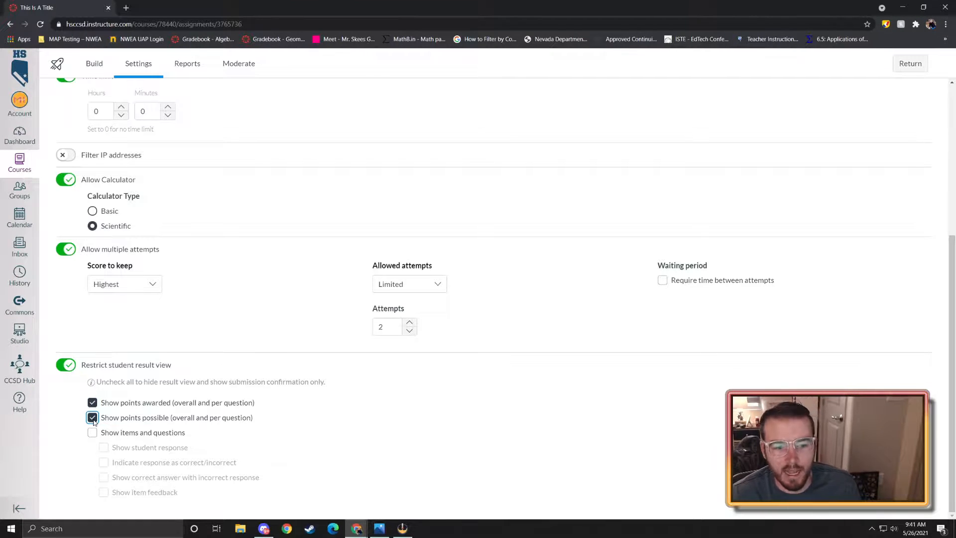
left_click(93, 403)
left_click(93, 418)
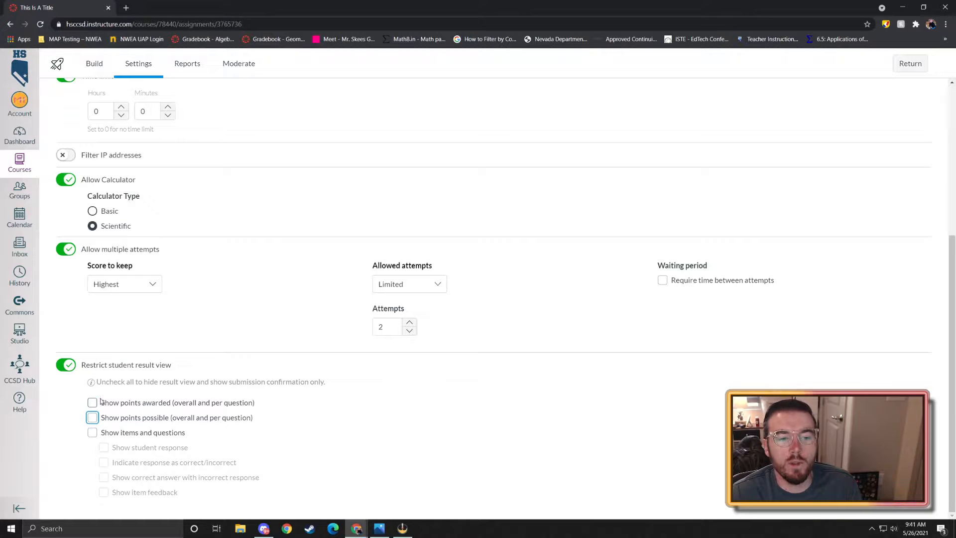
left_click(93, 403)
left_click(93, 418)
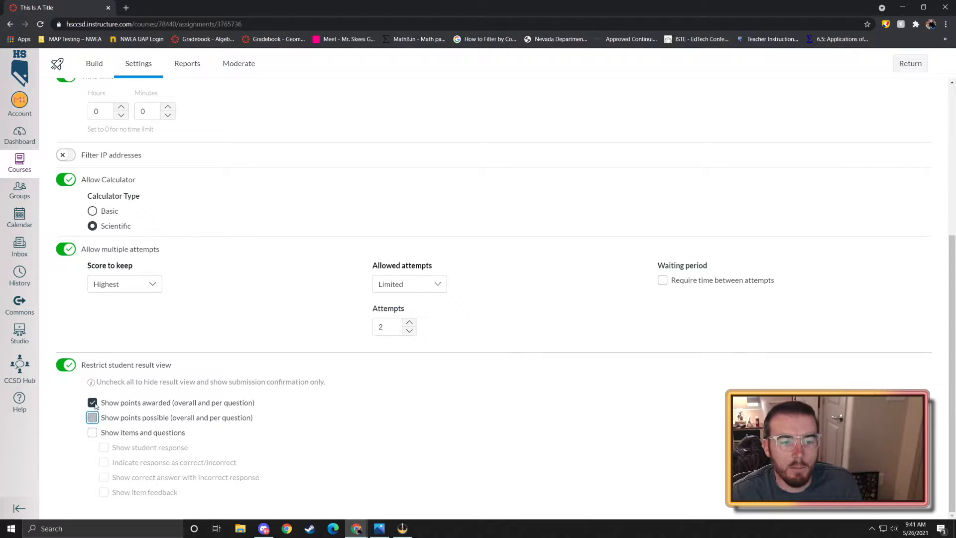
left_click(93, 402)
left_click(93, 433)
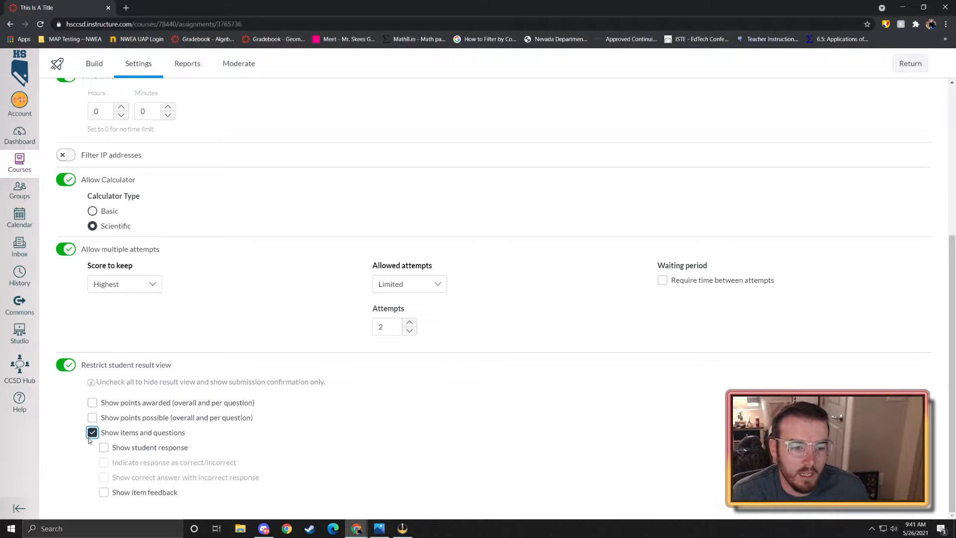
left_click(93, 433)
left_click(93, 403)
left_click(93, 417)
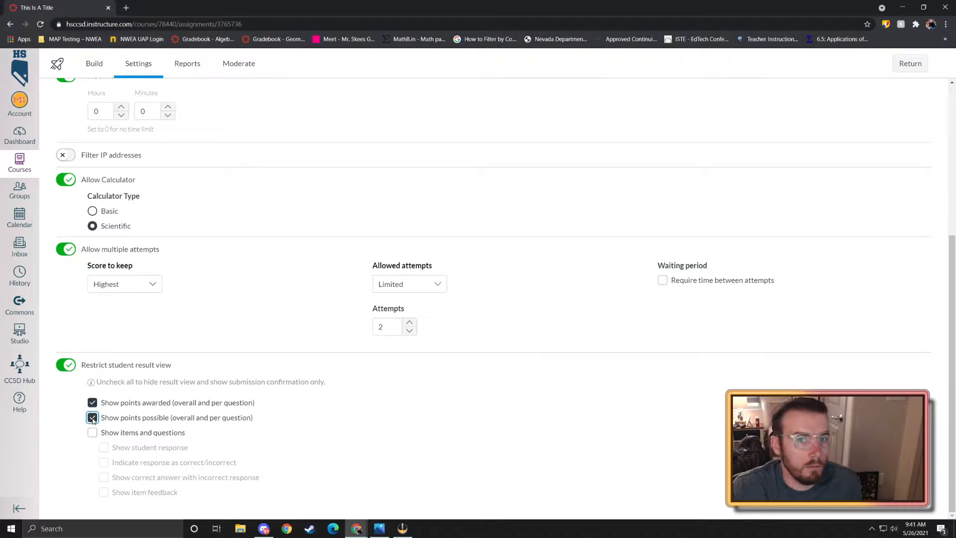
left_click(92, 403)
left_click(92, 418)
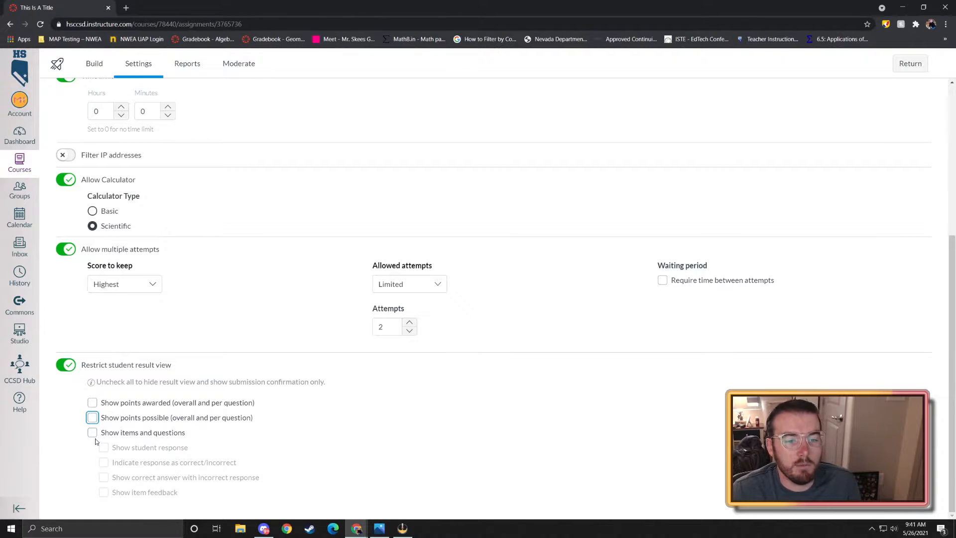
left_click(93, 433)
left_click(93, 418)
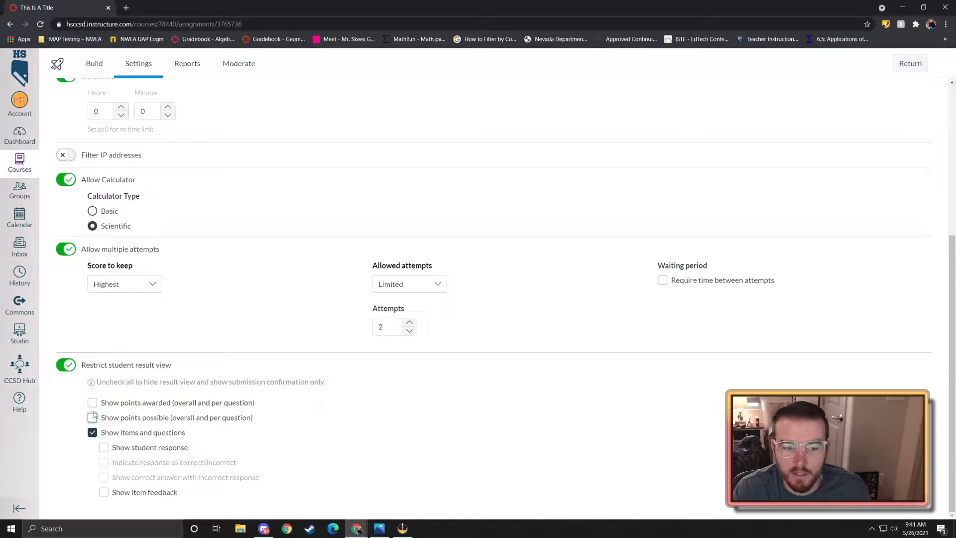
left_click(93, 403)
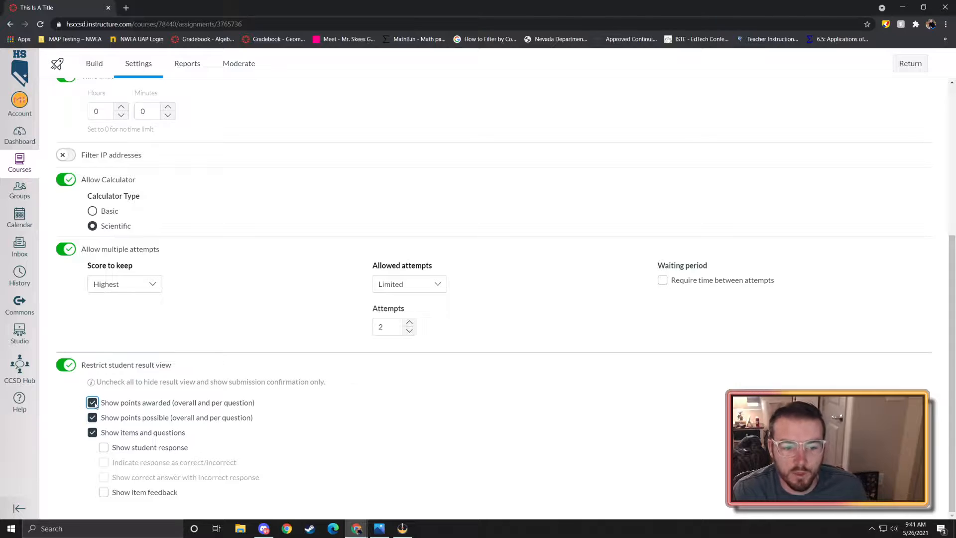
- Check own responses, correct/incorrect marking, correct answers and item feedback, then turn restriction off
left_click(103, 447)
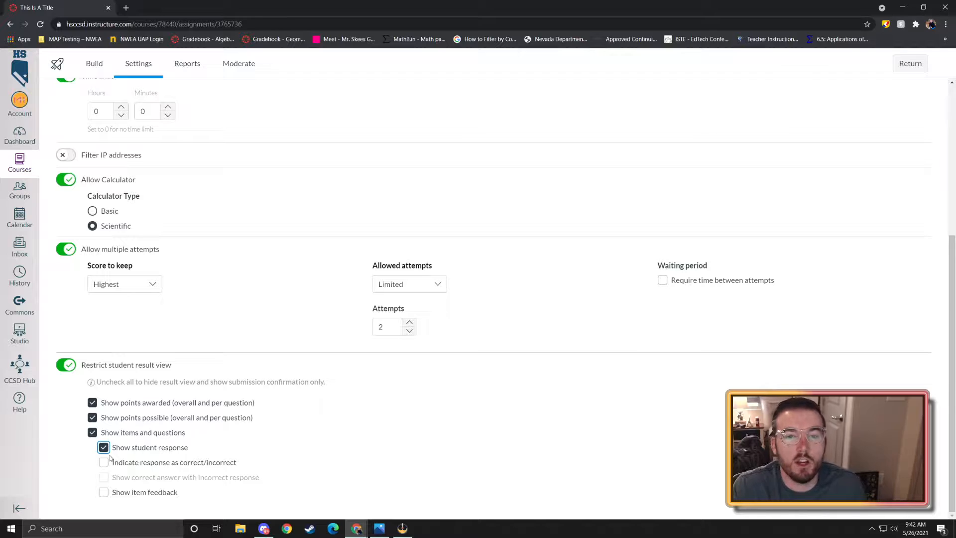
left_click(106, 449)
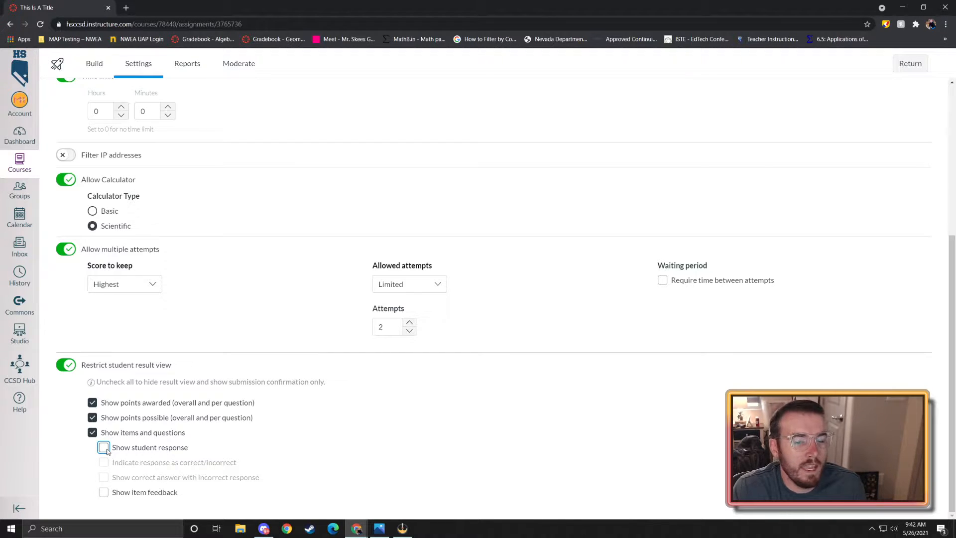
left_click(105, 448)
left_click(104, 463)
left_click(104, 478)
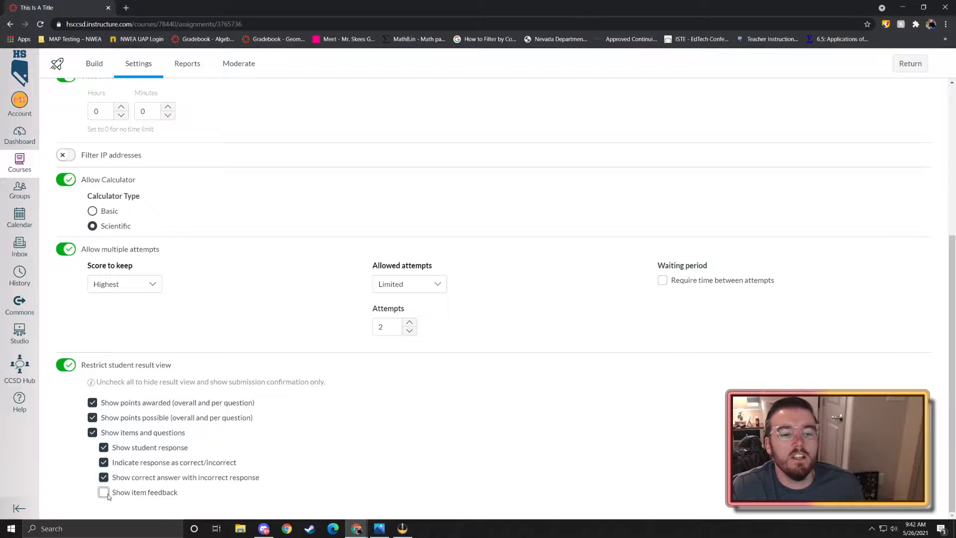
left_click(104, 493)
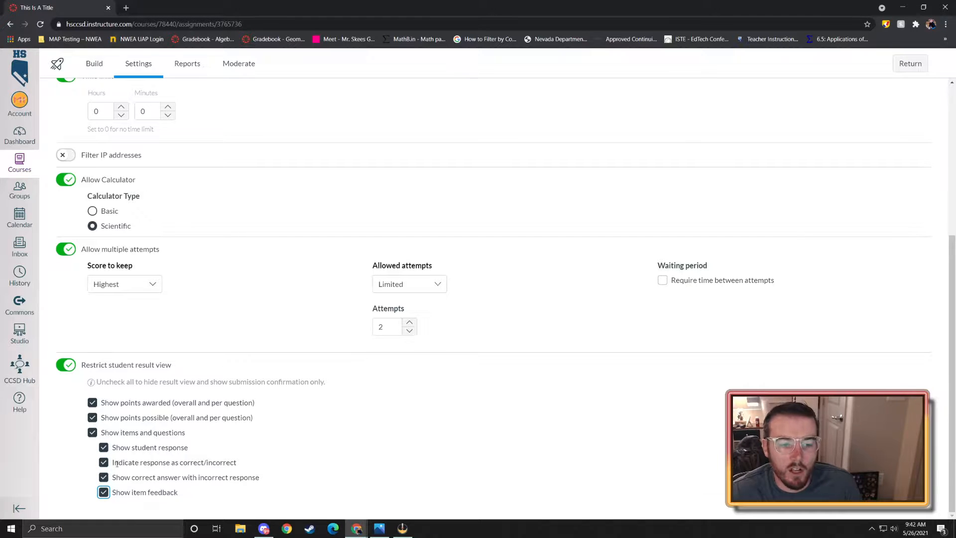
left_click(73, 372)
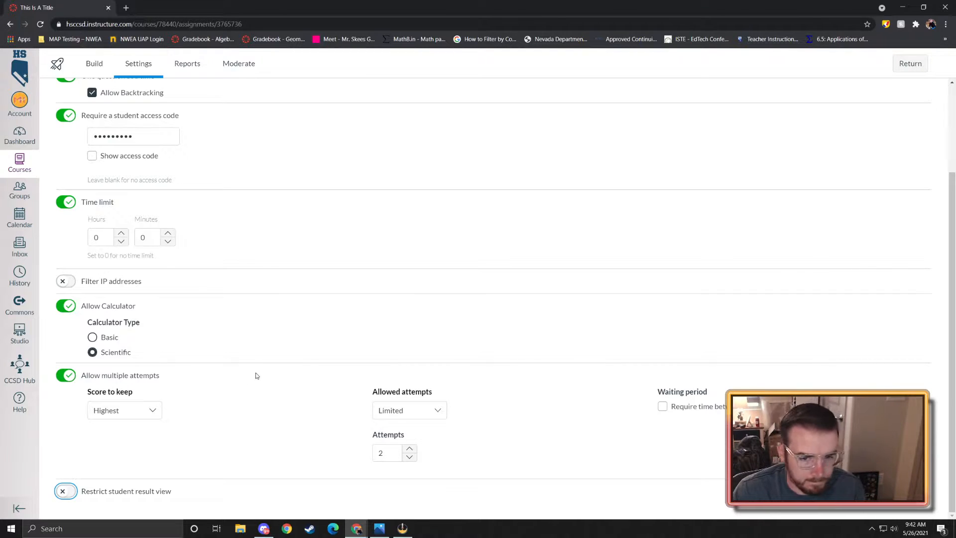
scroll(451, 155, "up", 3)
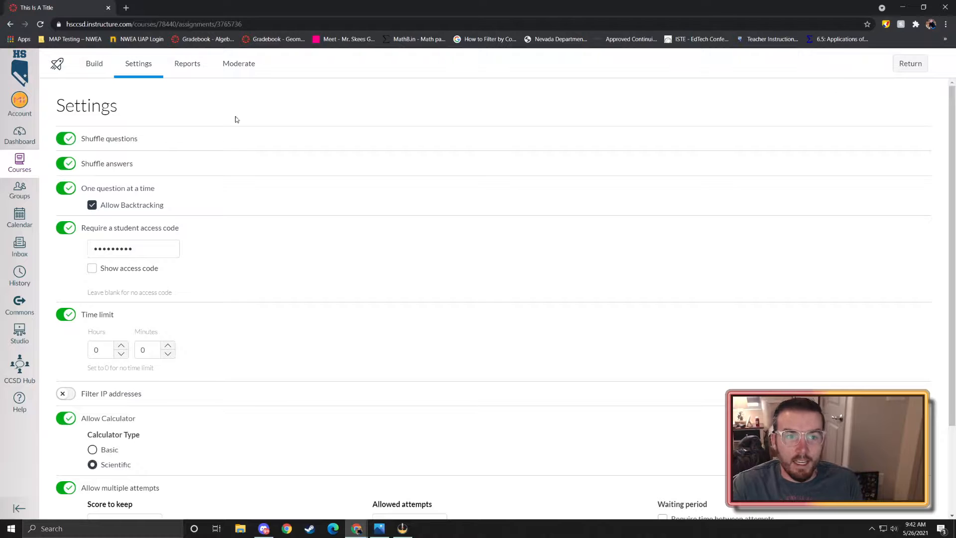
- Go from the Build view to the quiz's Moderate page
left_click(107, 67)
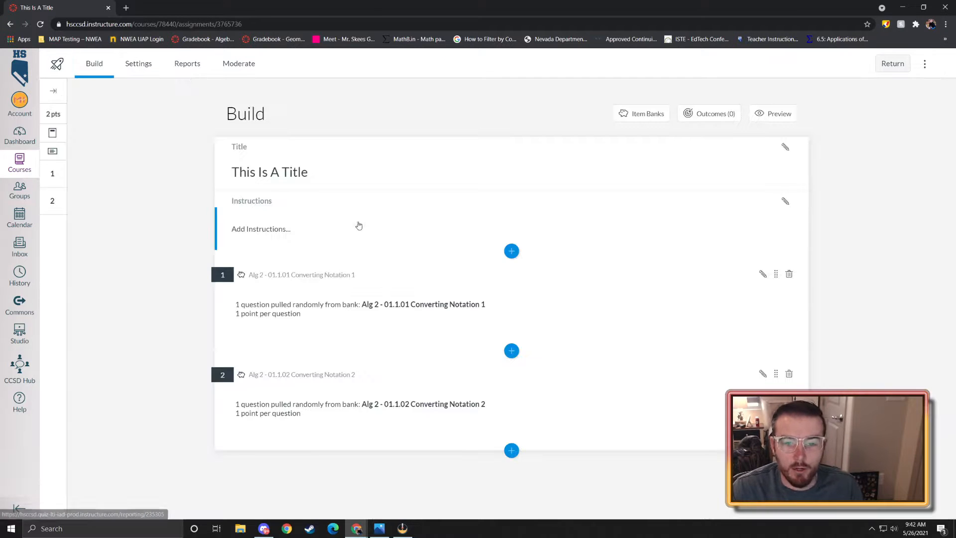
left_click(244, 64)
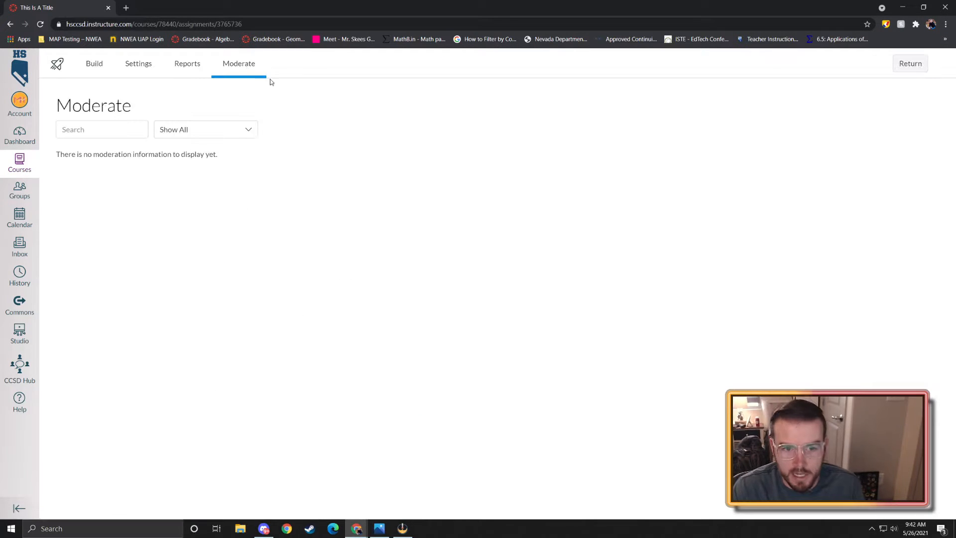
- Look over the moderation search box and Show All filter, then return to the Build view
left_click(141, 134)
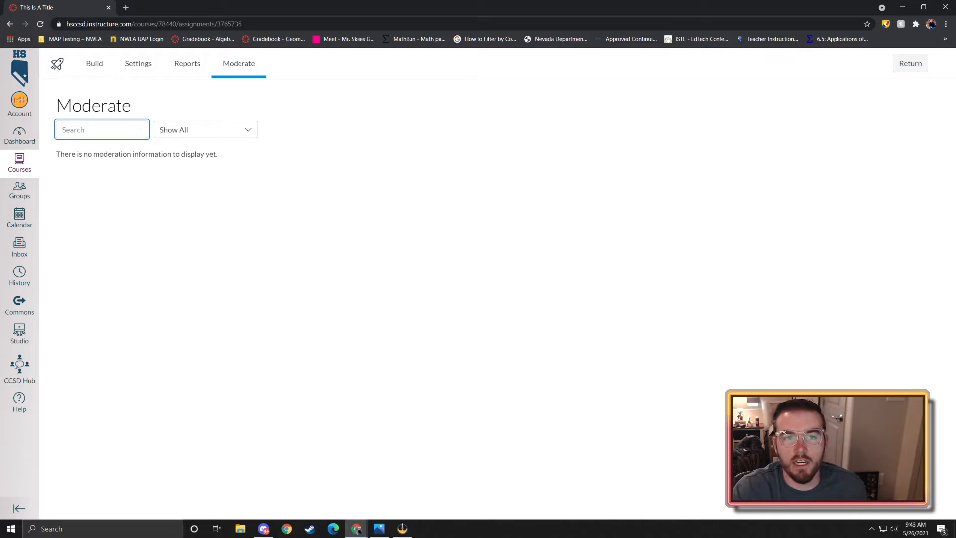
left_click(236, 131)
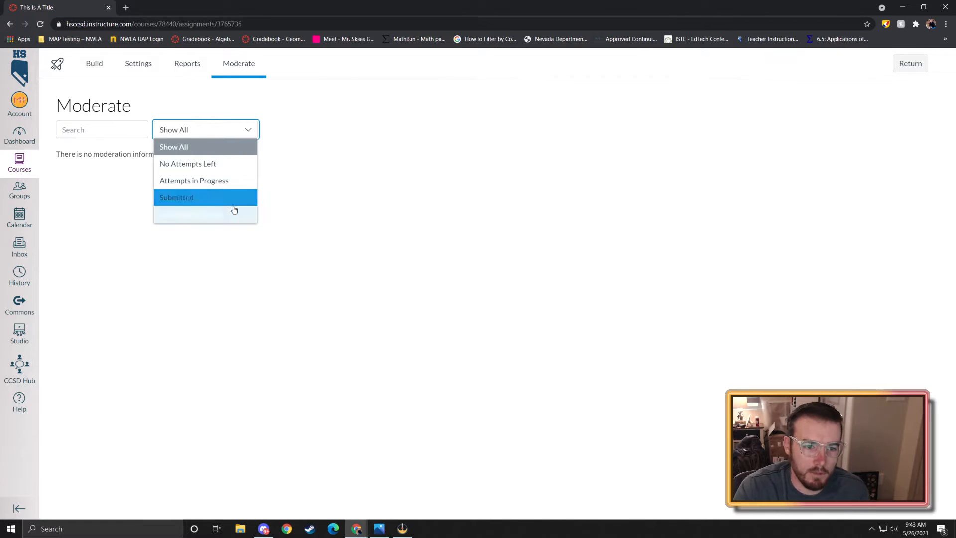
left_click(315, 226)
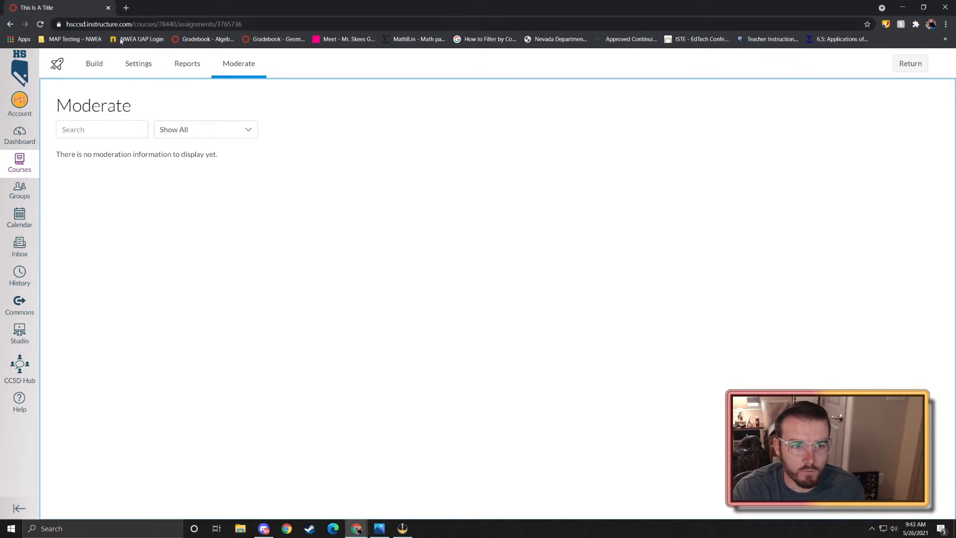
left_click(94, 63)
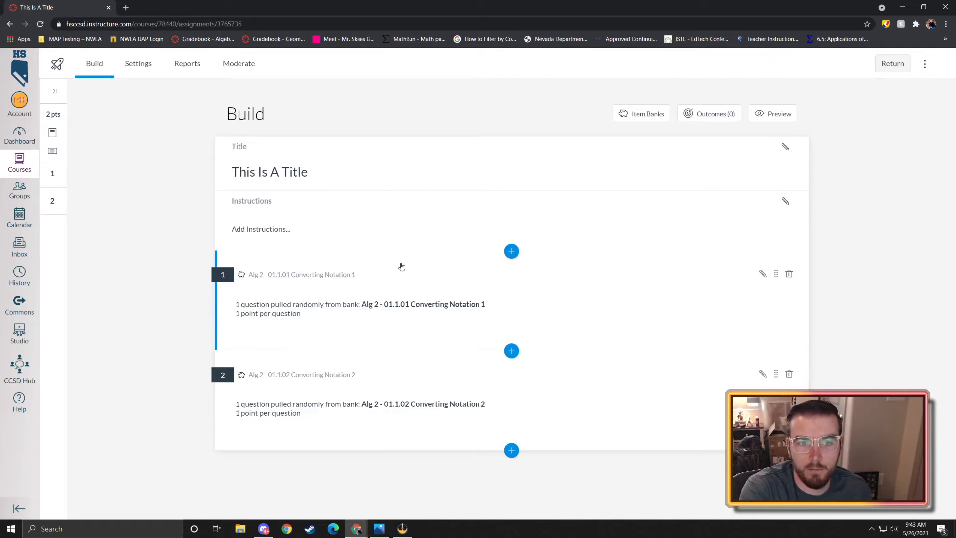
left_click(153, 69)
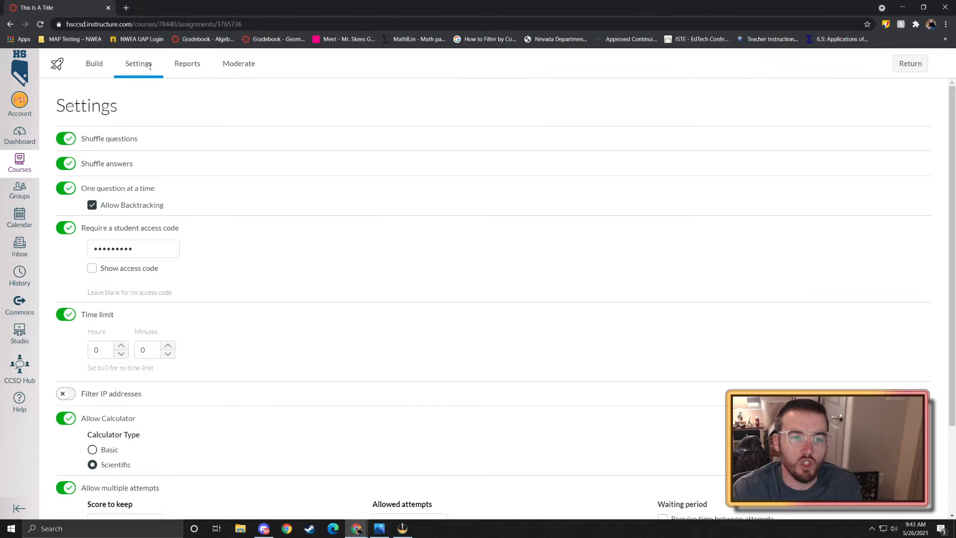
left_click(178, 64)
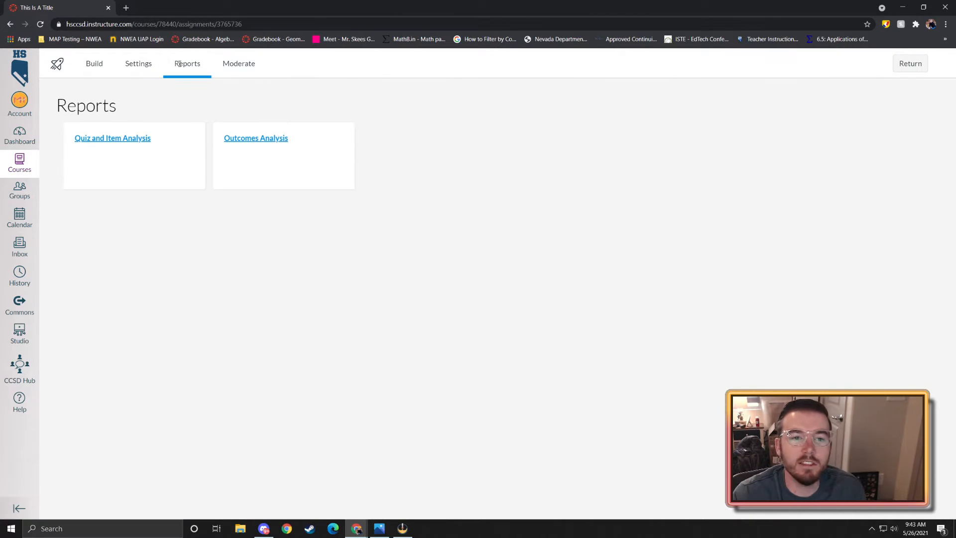
left_click(231, 73)
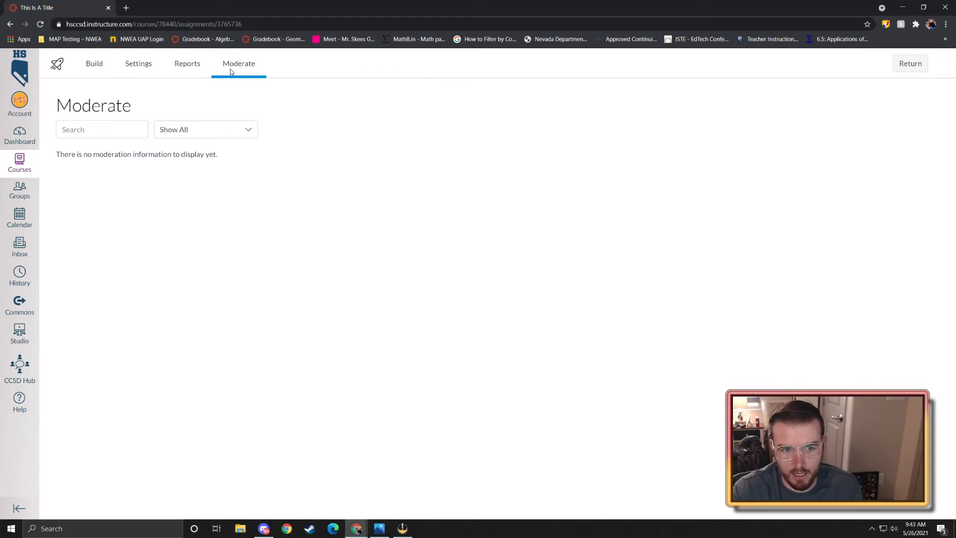
left_click(96, 75)
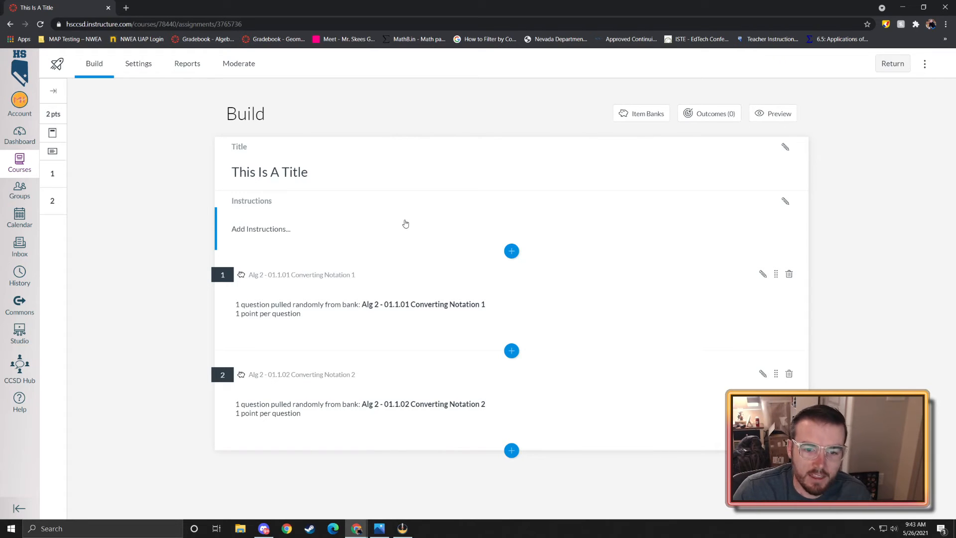
left_click(513, 449)
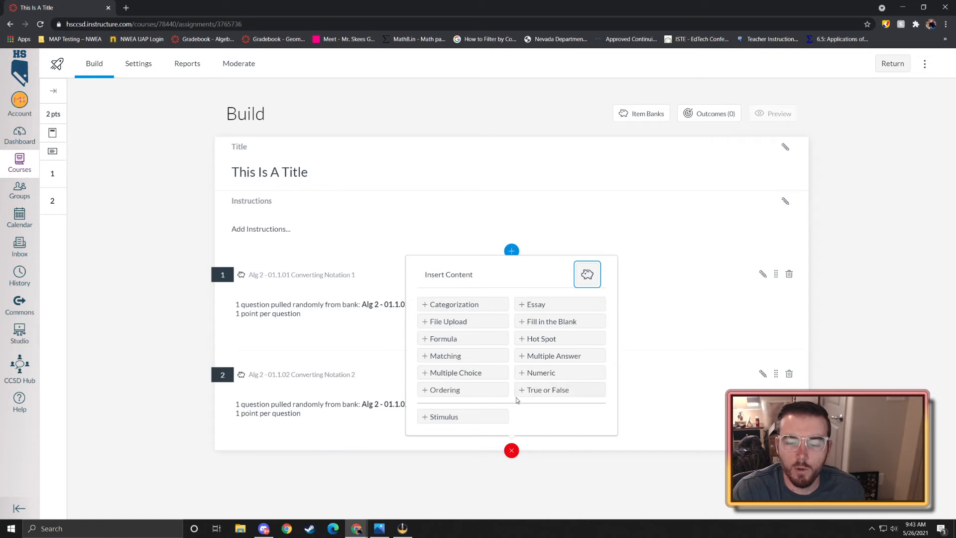
left_click(178, 298)
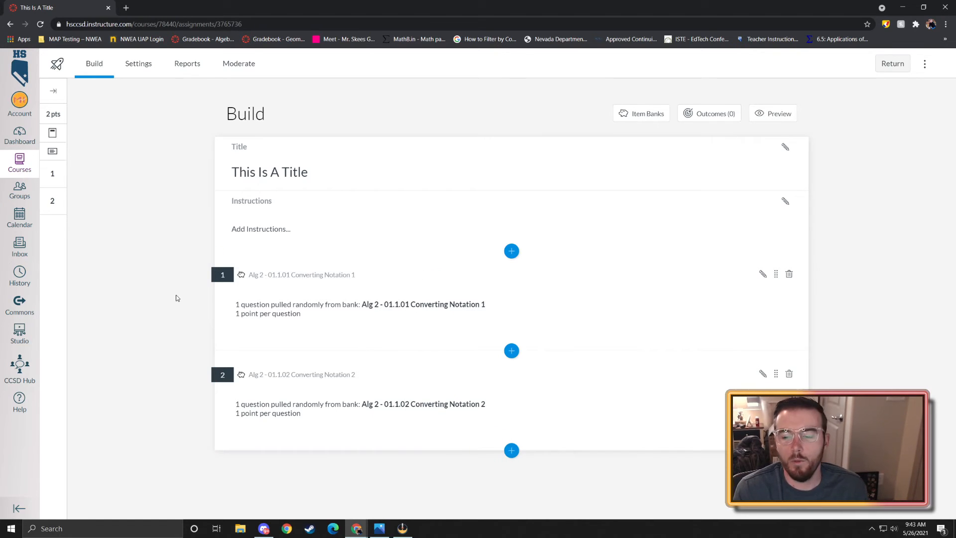